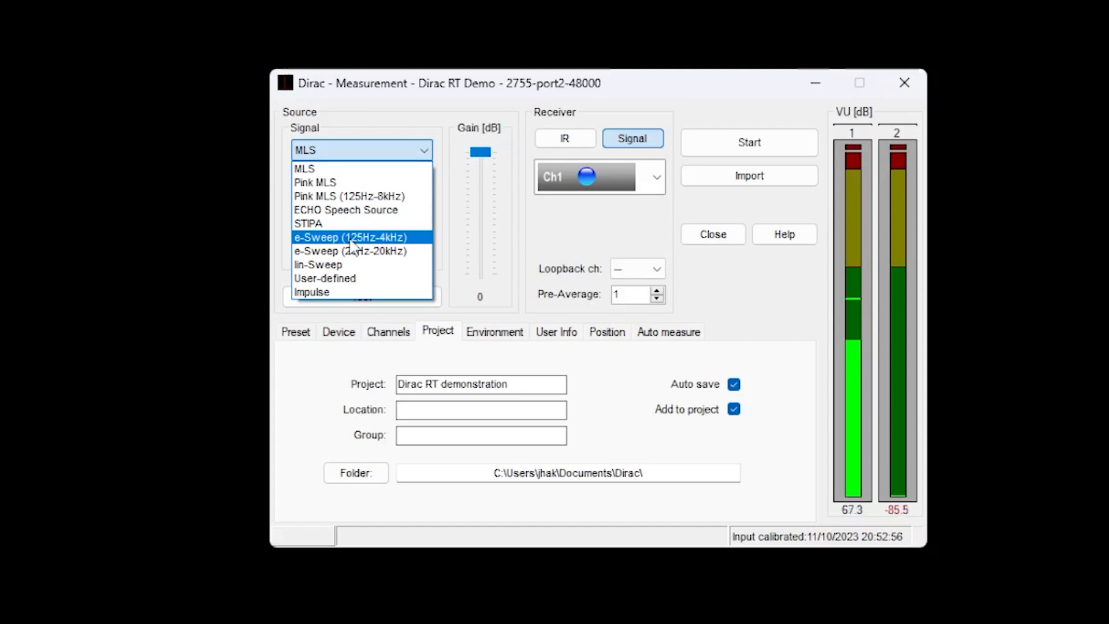
# Set the source signal to e-Sweep (20Hz-20kHz) with a length of 2.73 s.
pyautogui.click(357, 252)
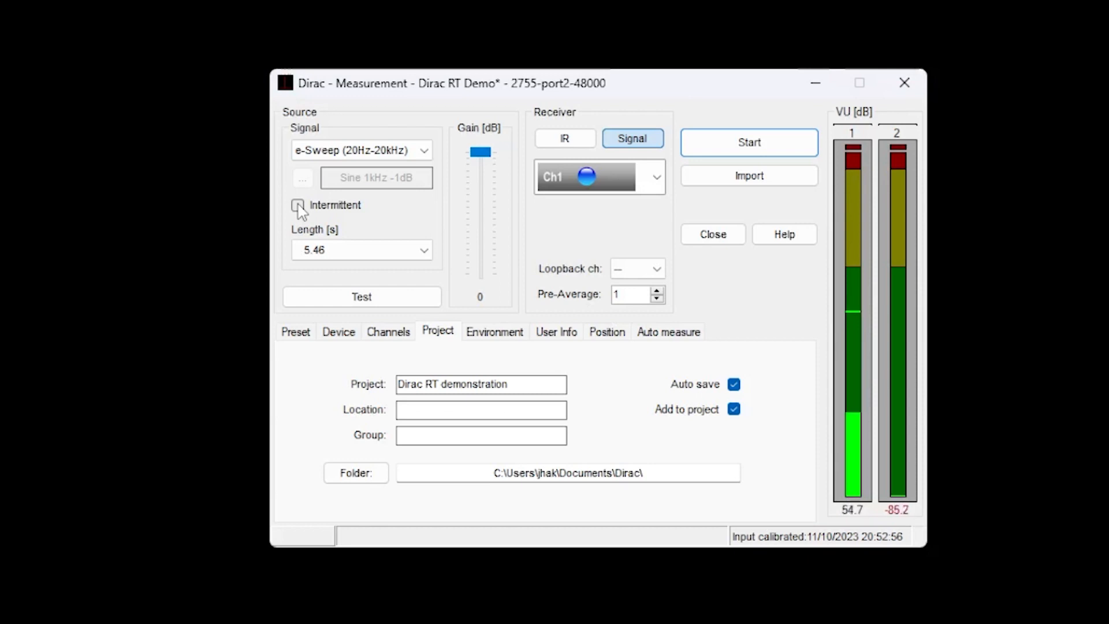
pyautogui.click(329, 250)
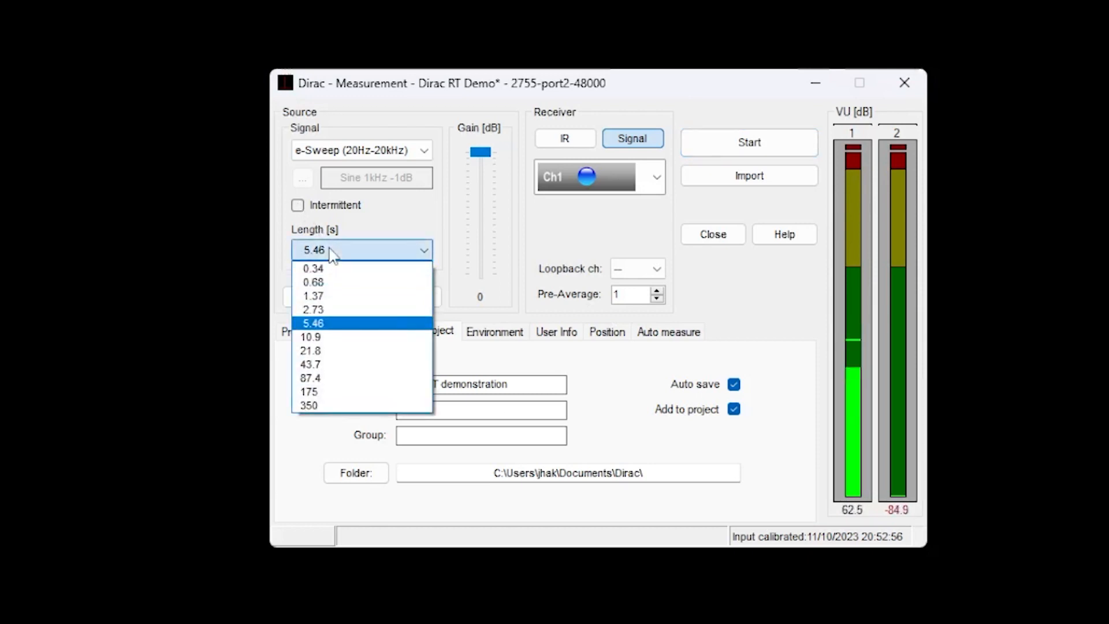
pyautogui.click(328, 310)
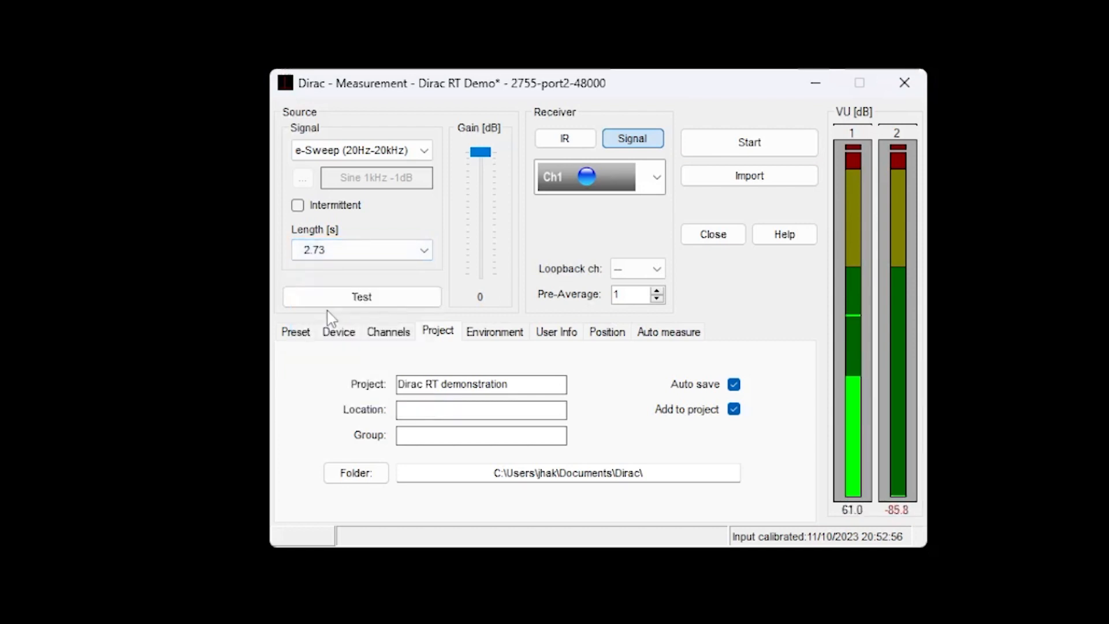
# Check the source level by playing the test signal at a gain of -31 dB, raising it to 0 dB, and stopping the test.
pyautogui.click(335, 330)
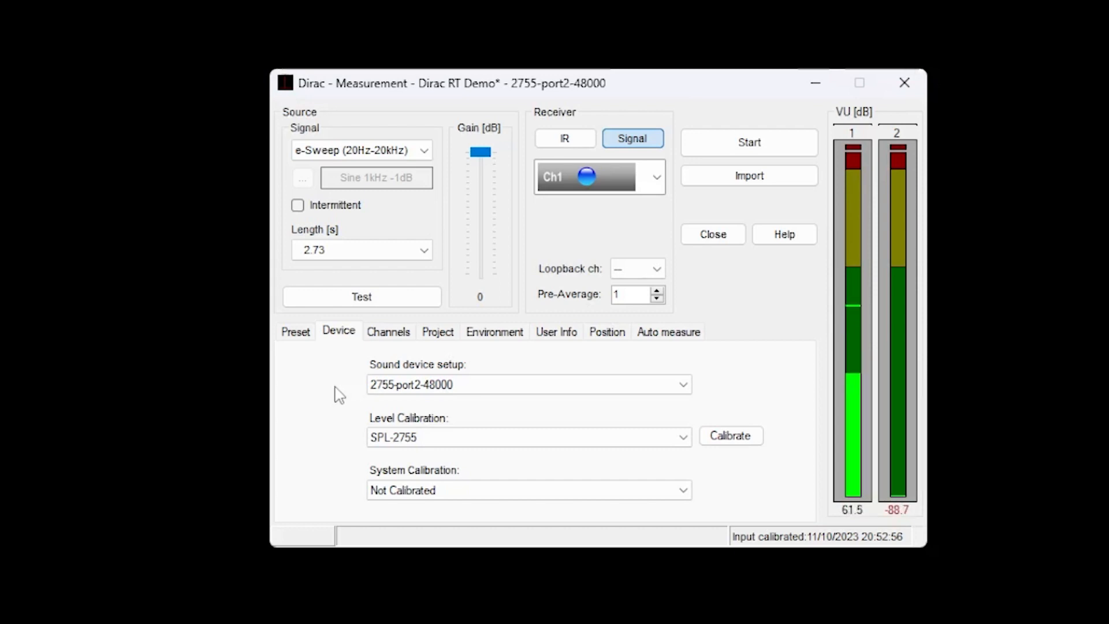
pyautogui.moveTo(484, 154); pyautogui.dragTo(479, 219)
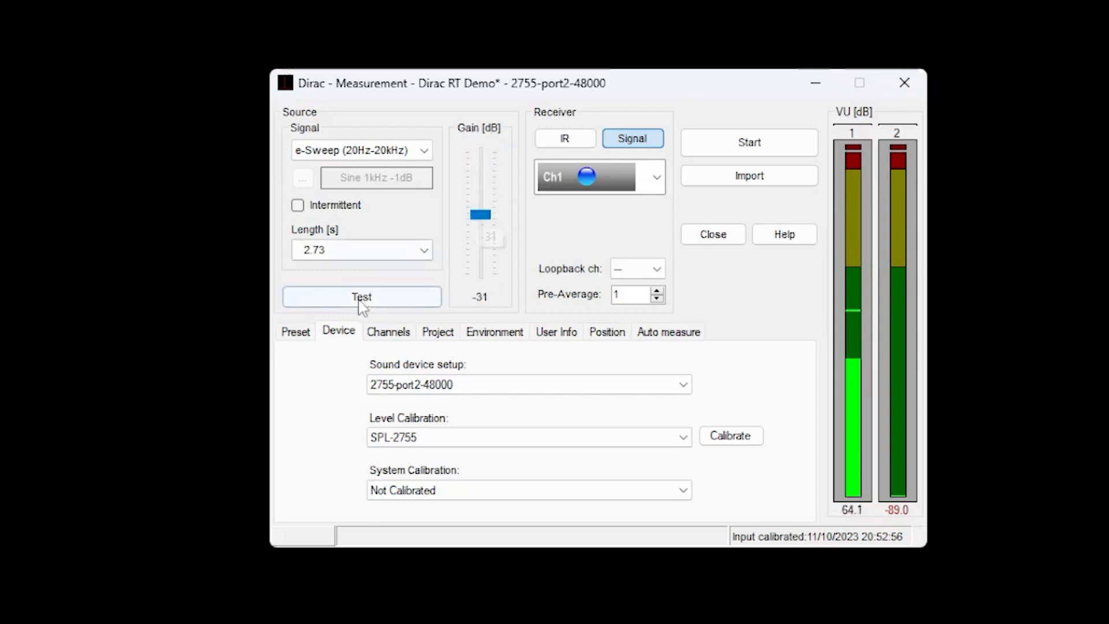
pyautogui.click(361, 303)
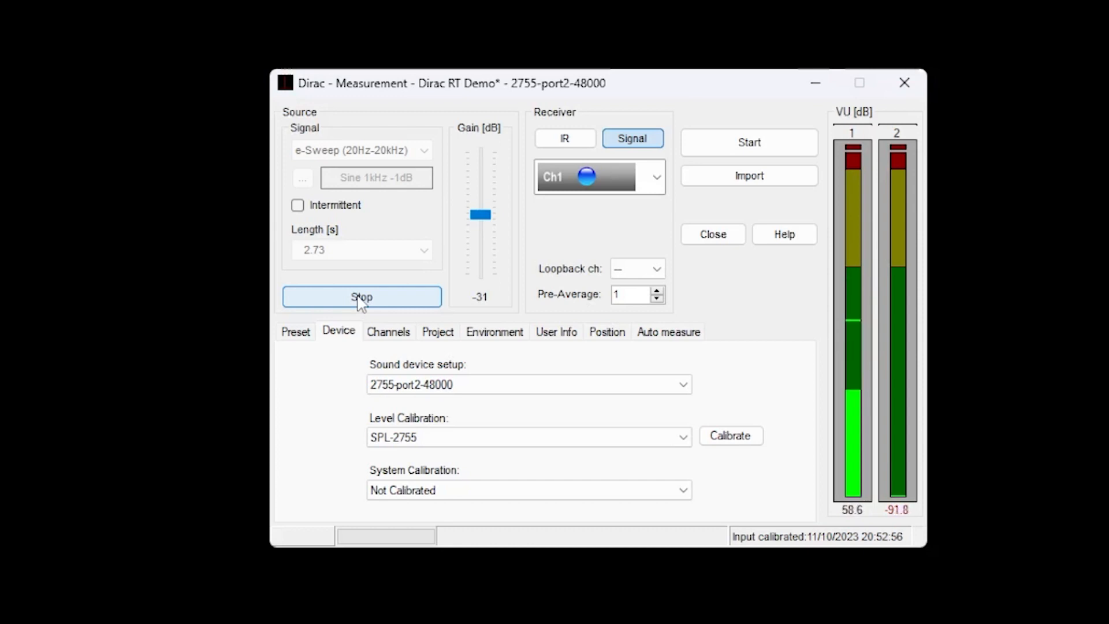
pyautogui.moveTo(481, 214); pyautogui.dragTo(487, 150)
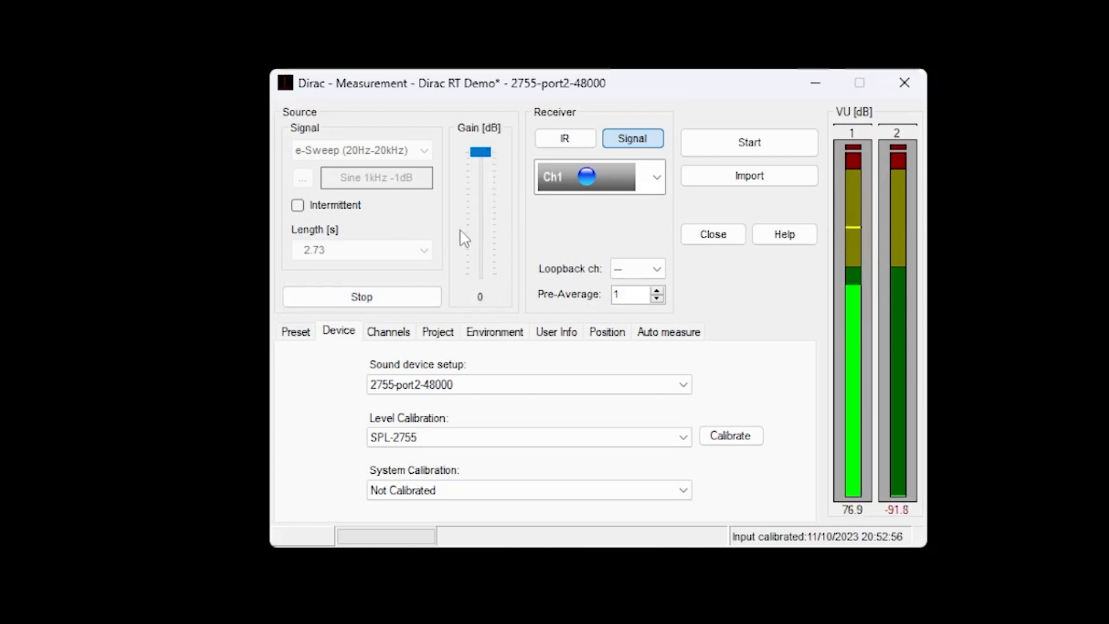
pyautogui.click(371, 299)
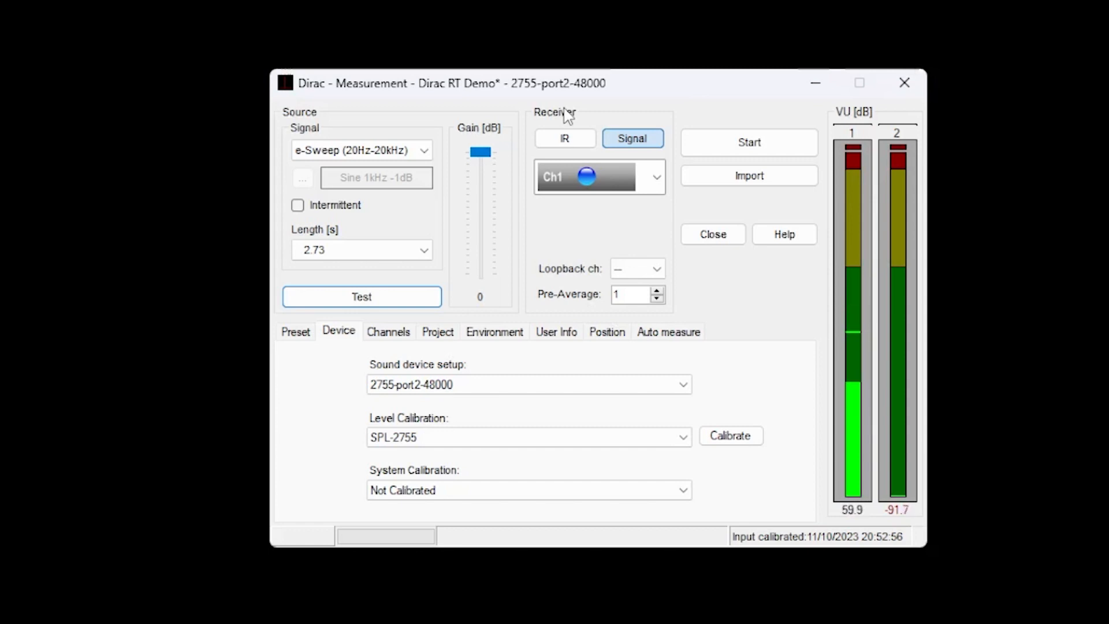
# Set the receiver to IR mode with the single-microphone Ch1 configuration and deselect input channel 2.
pyautogui.click(566, 140)
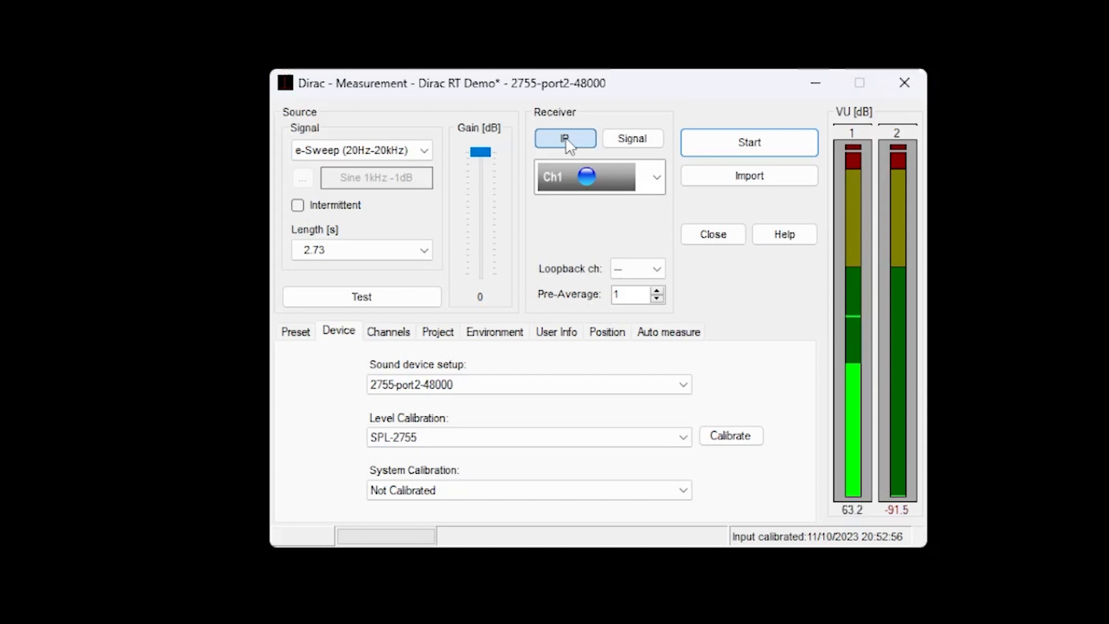
pyautogui.click(662, 178)
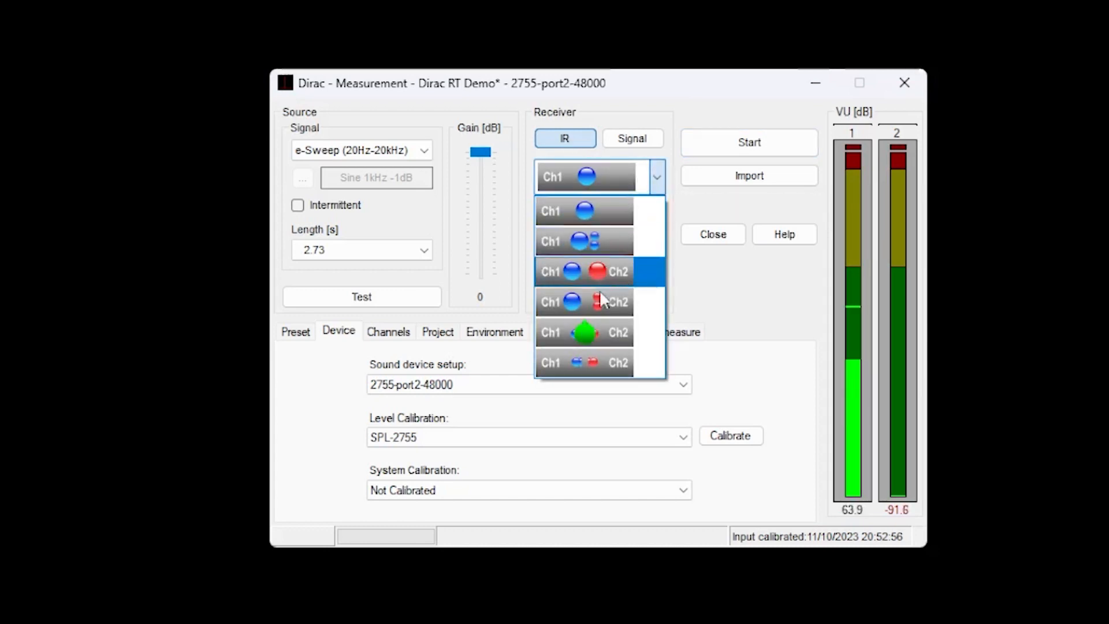
pyautogui.click(581, 212)
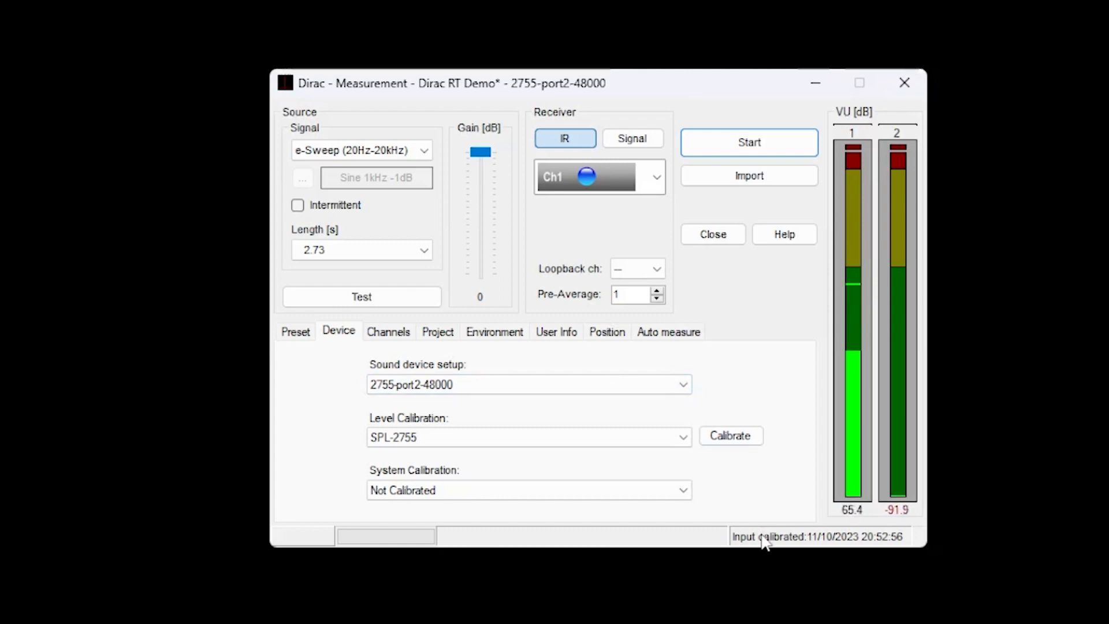
pyautogui.click(395, 334)
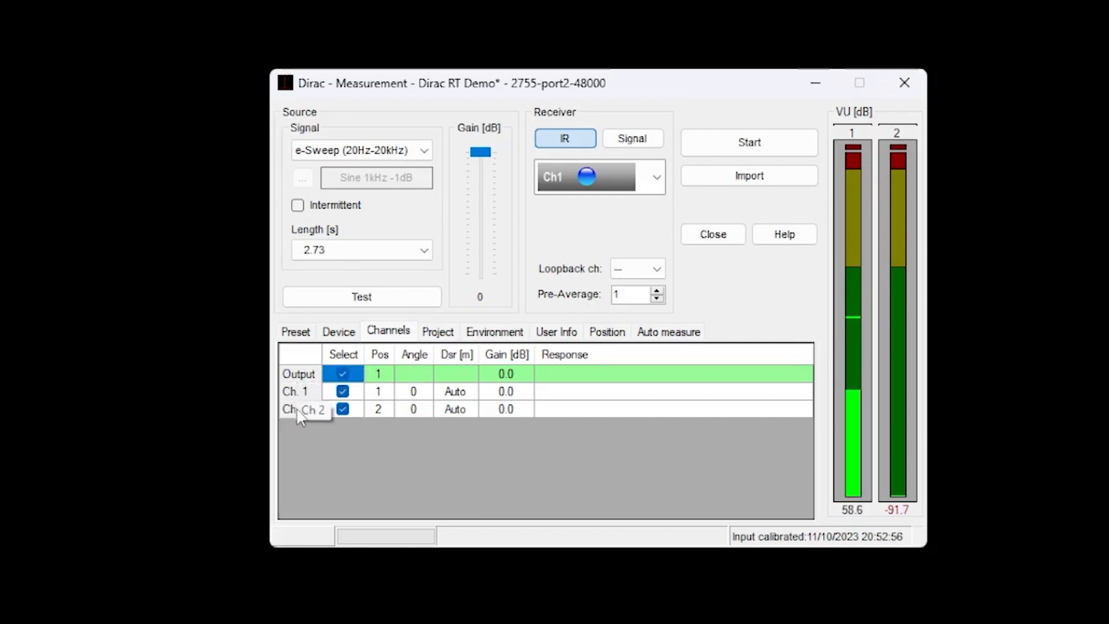
pyautogui.click(342, 409)
pyautogui.click(343, 409)
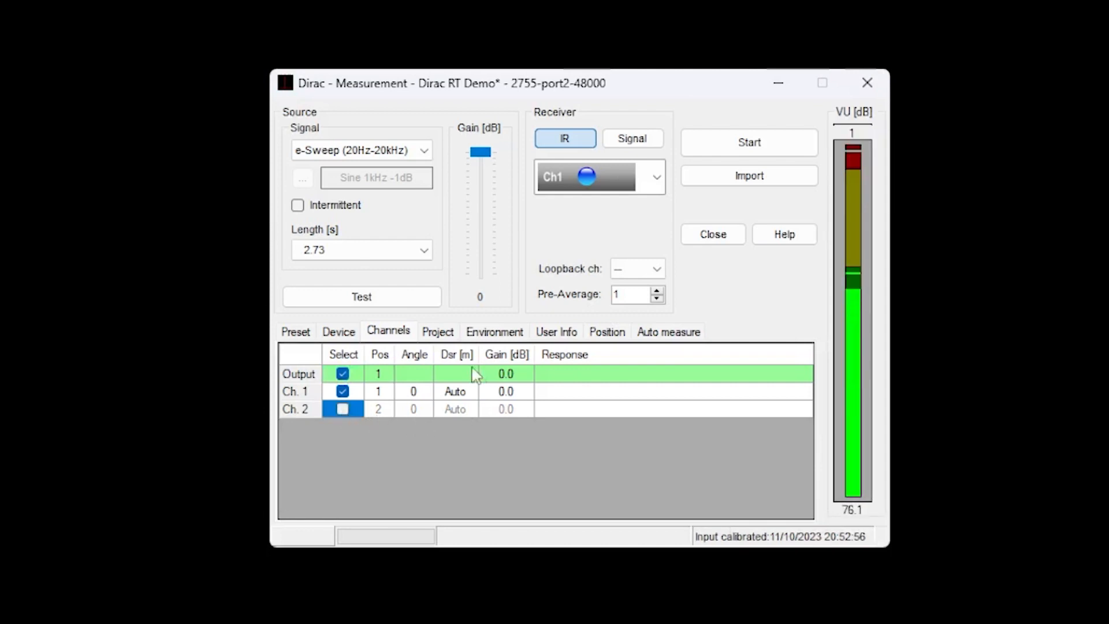
# Turn off Auto save in the project settings and start the impulse response measurement.
pyautogui.click(439, 335)
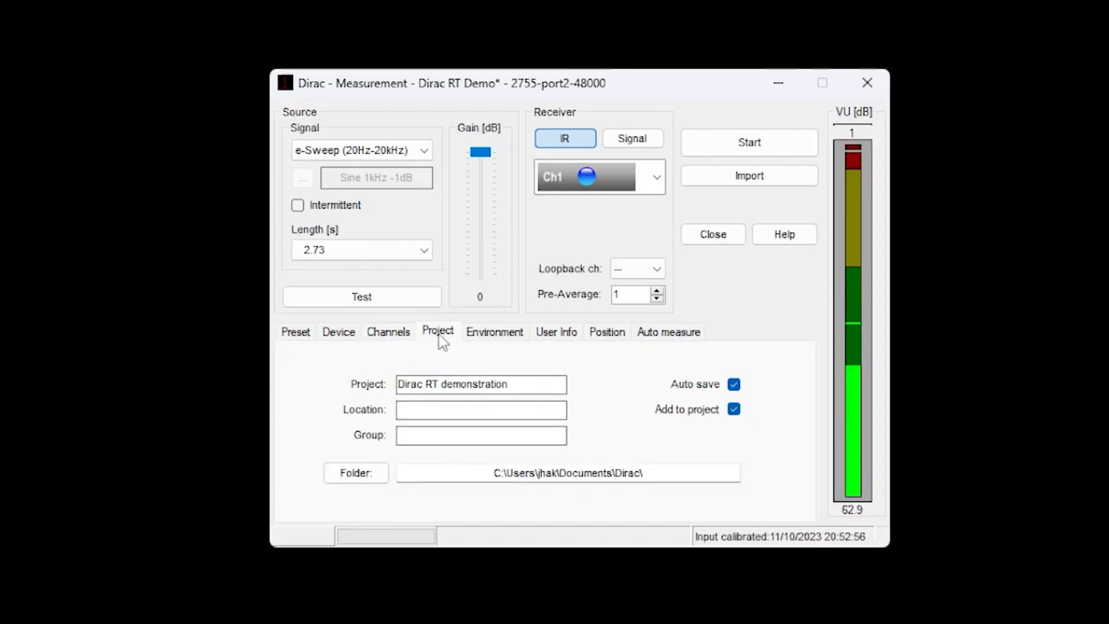
pyautogui.click(734, 387)
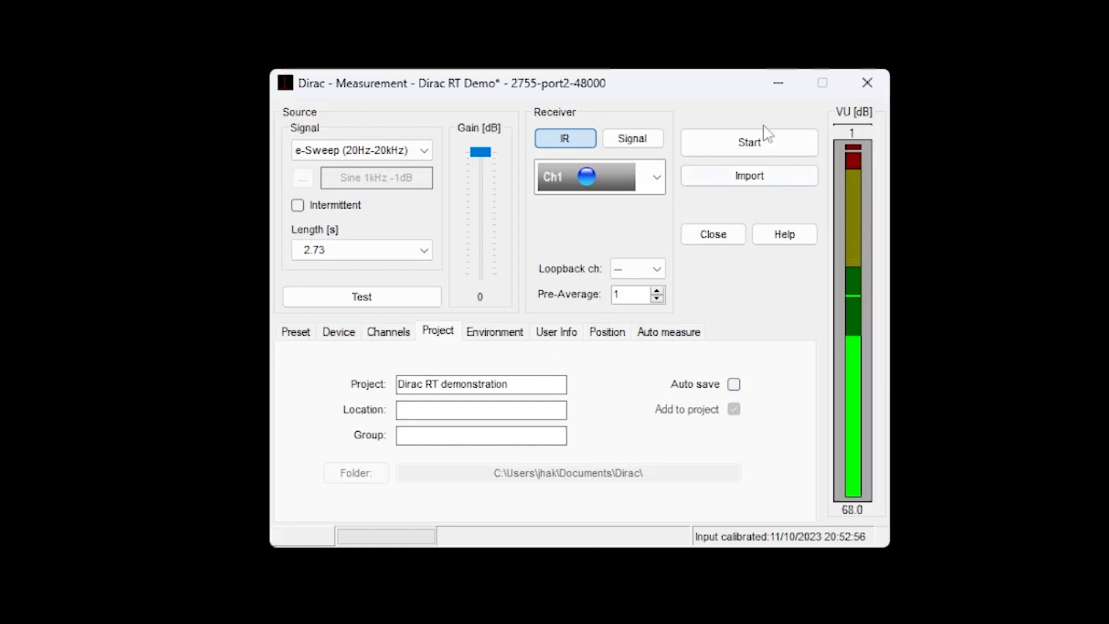
pyautogui.click(754, 144)
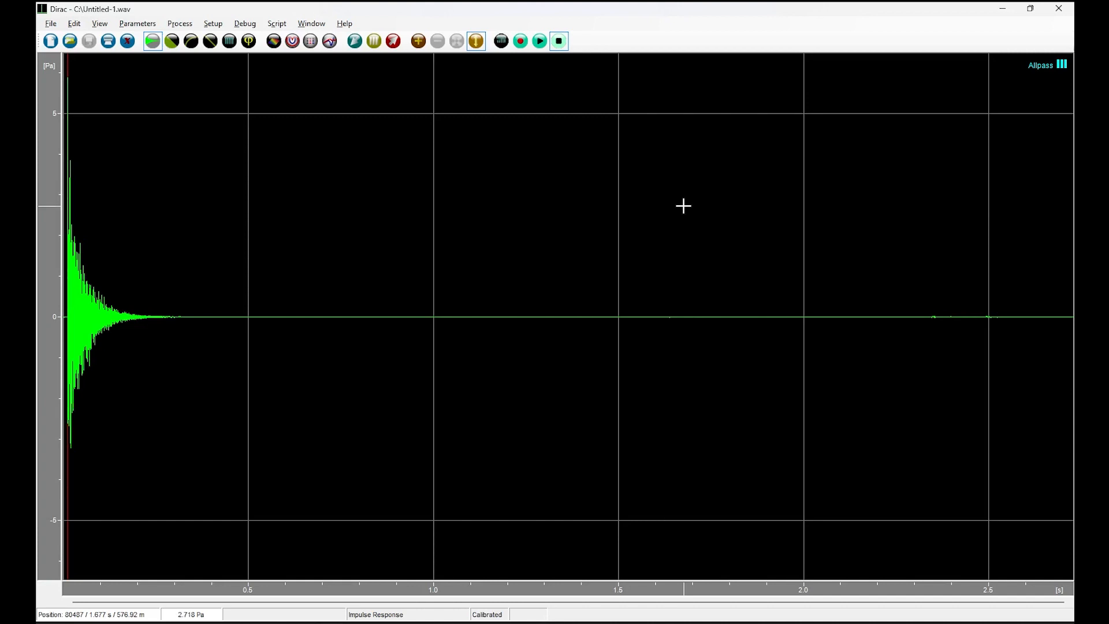
# Open the measurement's Project/Parameters graph and set its displayed parameter to Reverberation time (T20).
pyautogui.click(330, 42)
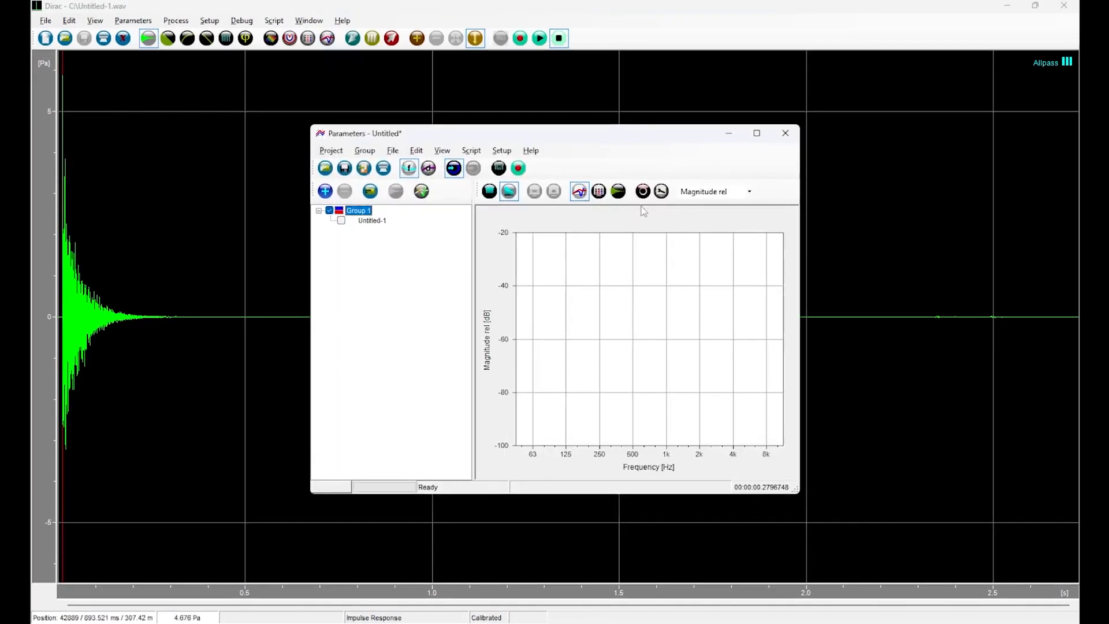
pyautogui.click(661, 191)
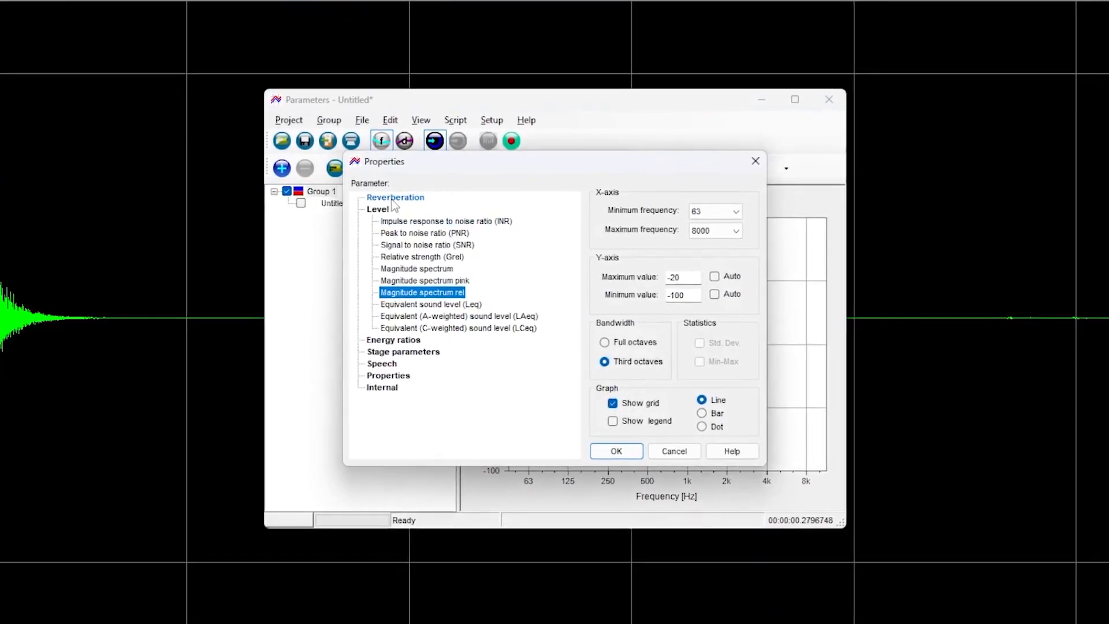
pyautogui.doubleClick(388, 196)
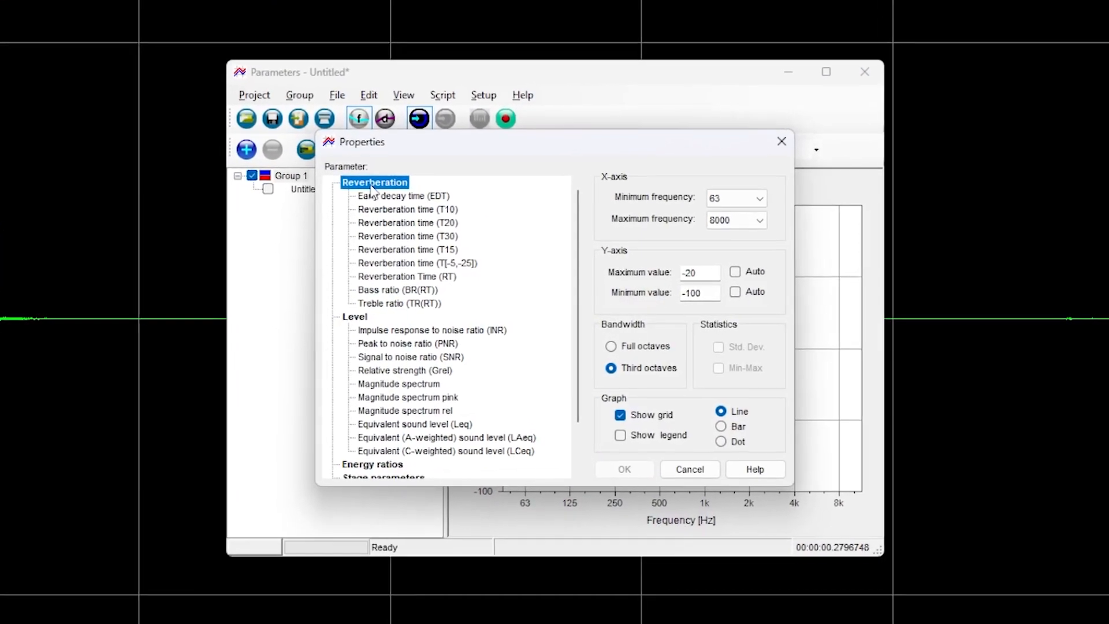
pyautogui.click(388, 219)
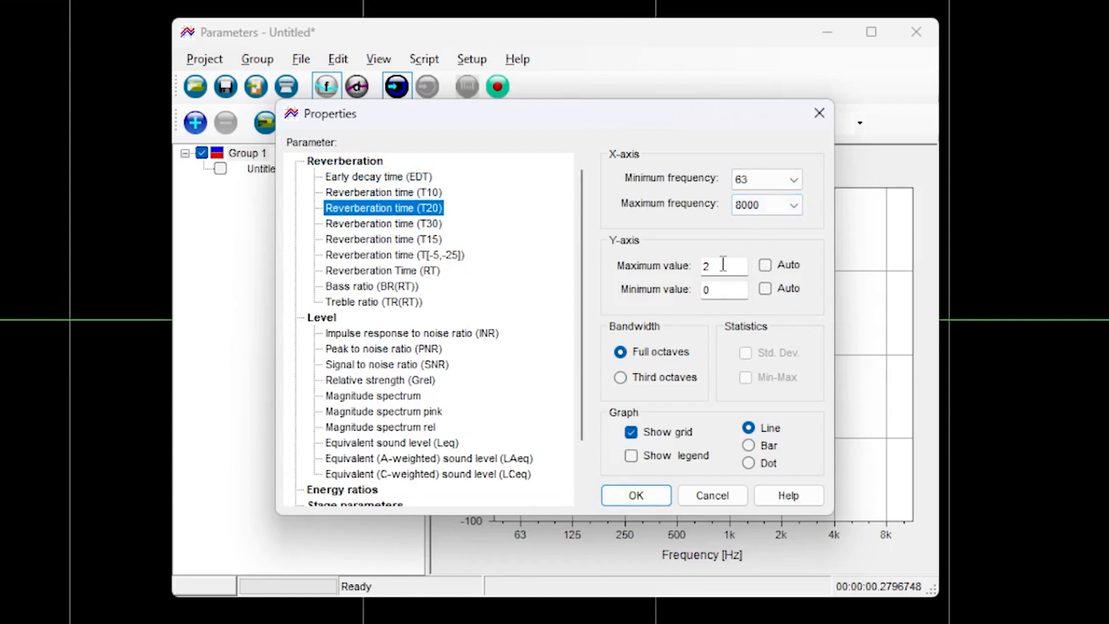
pyautogui.click(613, 498)
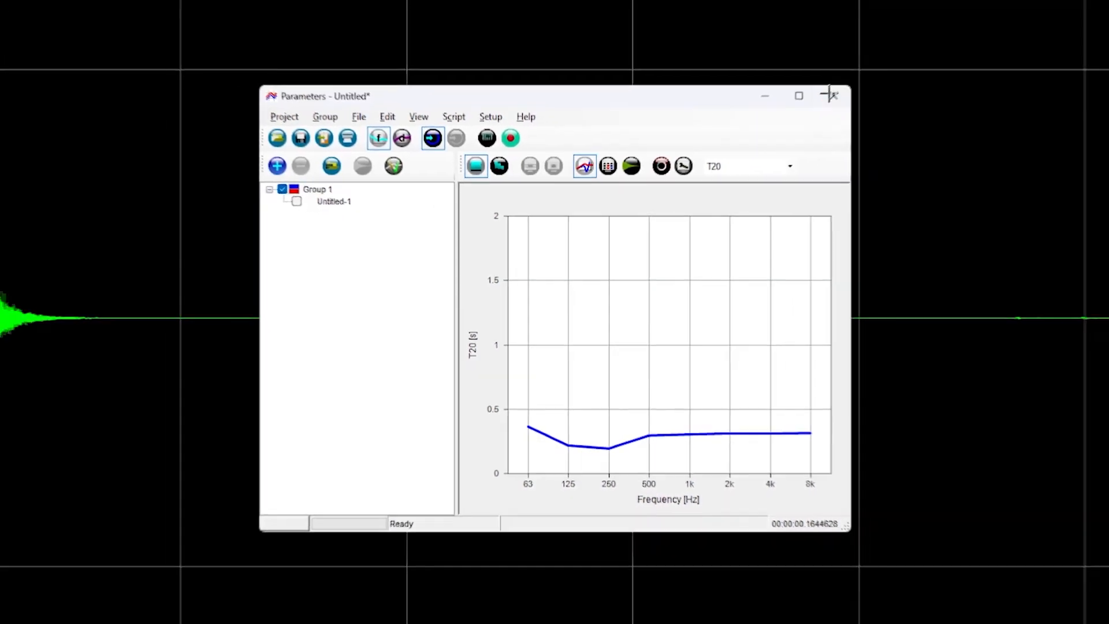
# Display the impulse response as an Energy-Time Curve and select the decay from its start to about 382 ms.
pyautogui.click(832, 95)
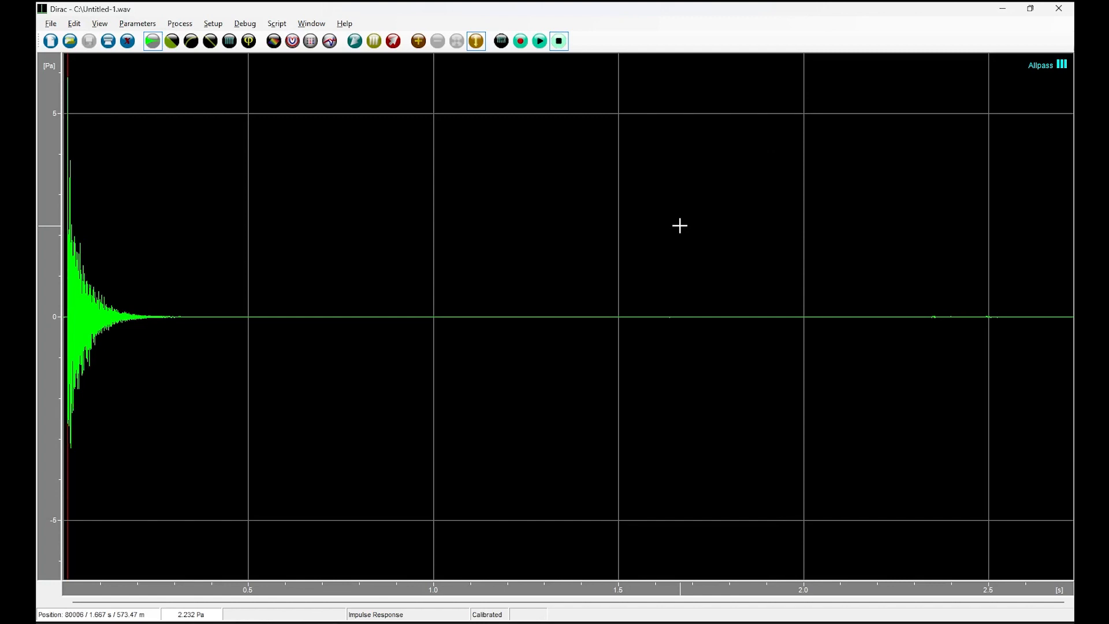
pyautogui.click(172, 42)
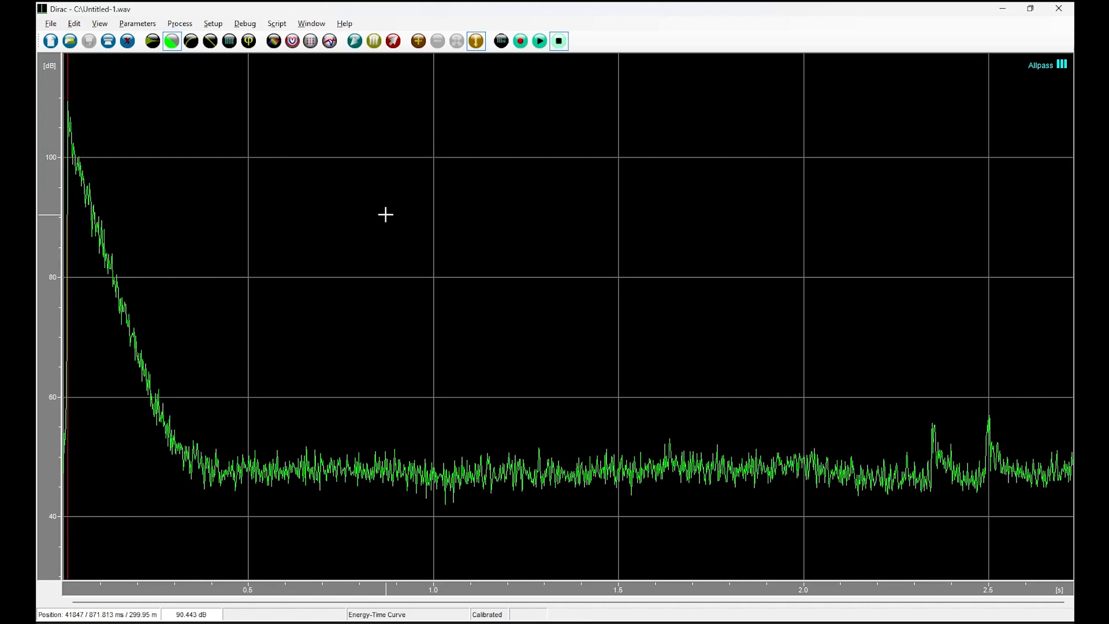
pyautogui.scroll(2, 107, 226)
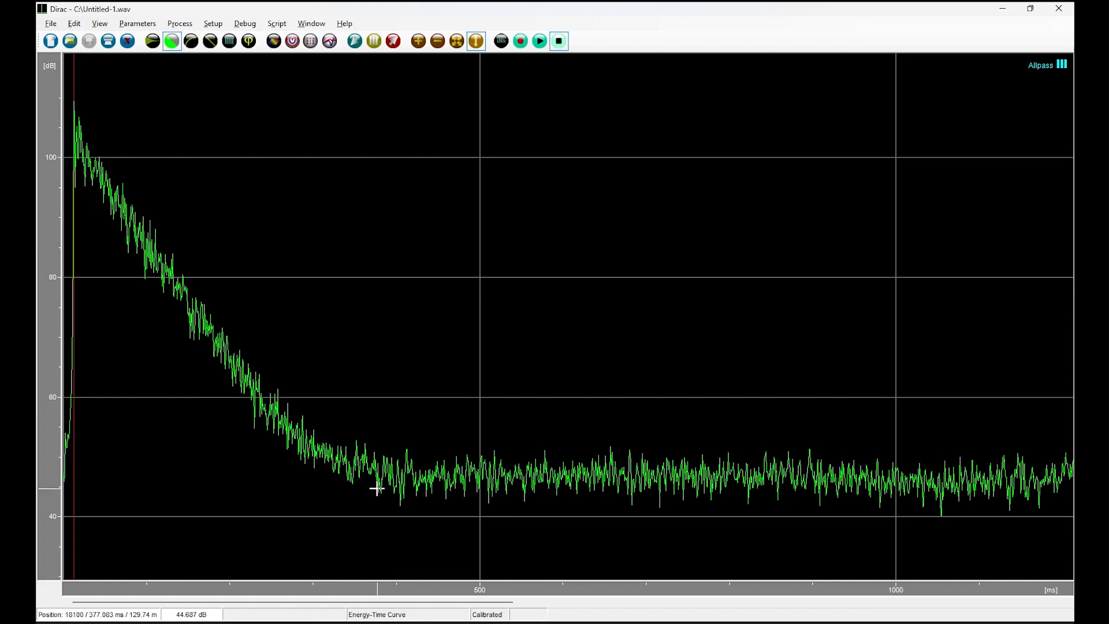
pyautogui.moveTo(380, 508); pyautogui.dragTo(40, 430)
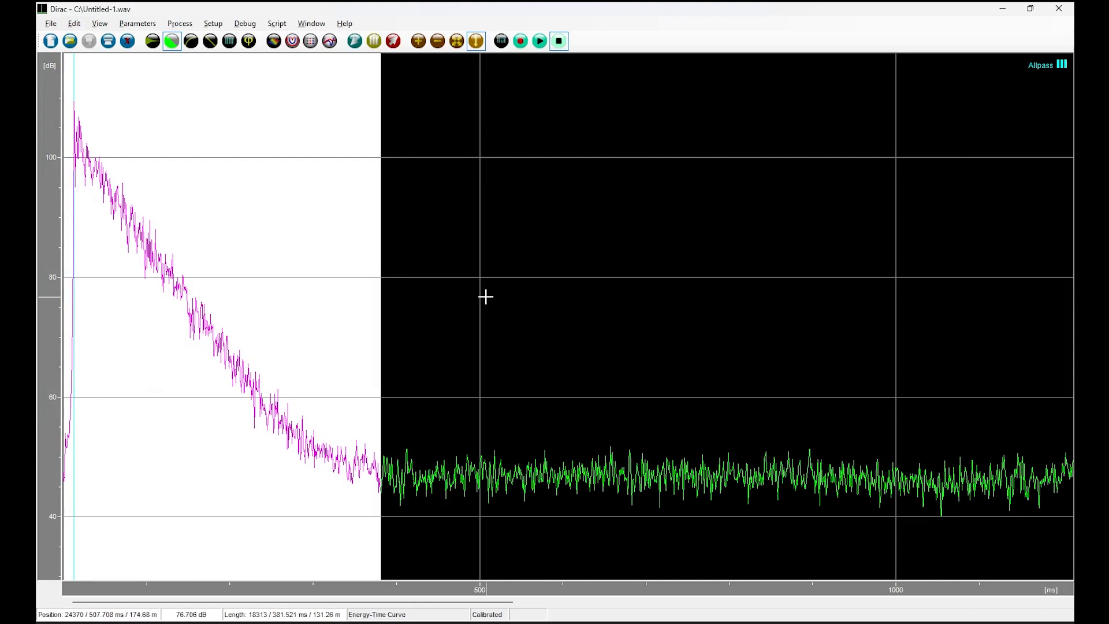
# Display the Decay Curve and replace the selection with the section from about -5 dB to -25 dB.
pyautogui.click(211, 41)
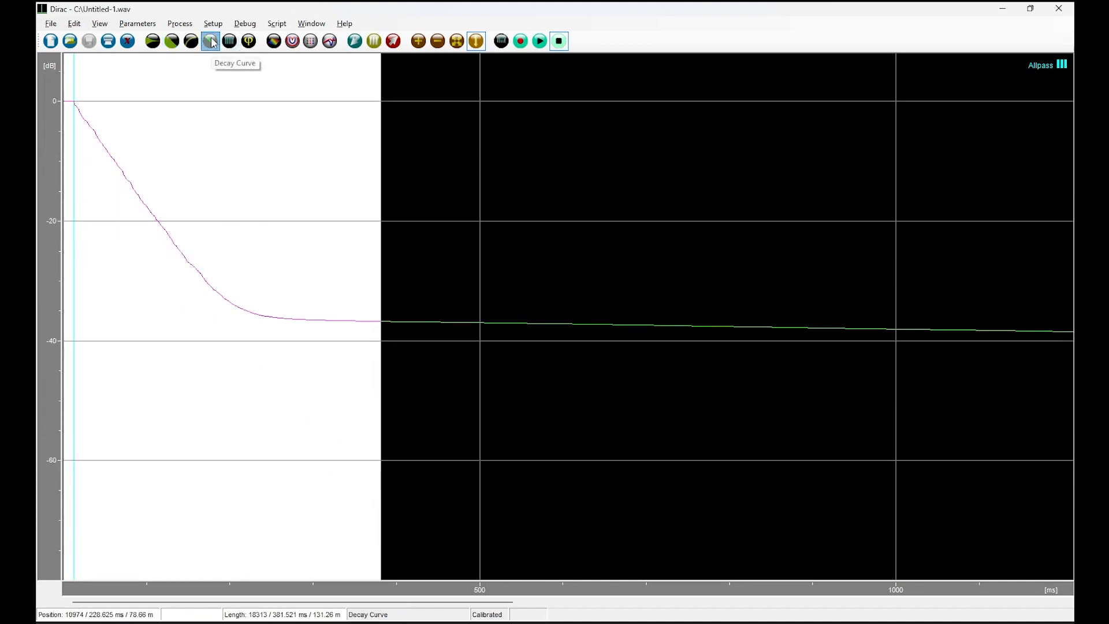
pyautogui.click(439, 235)
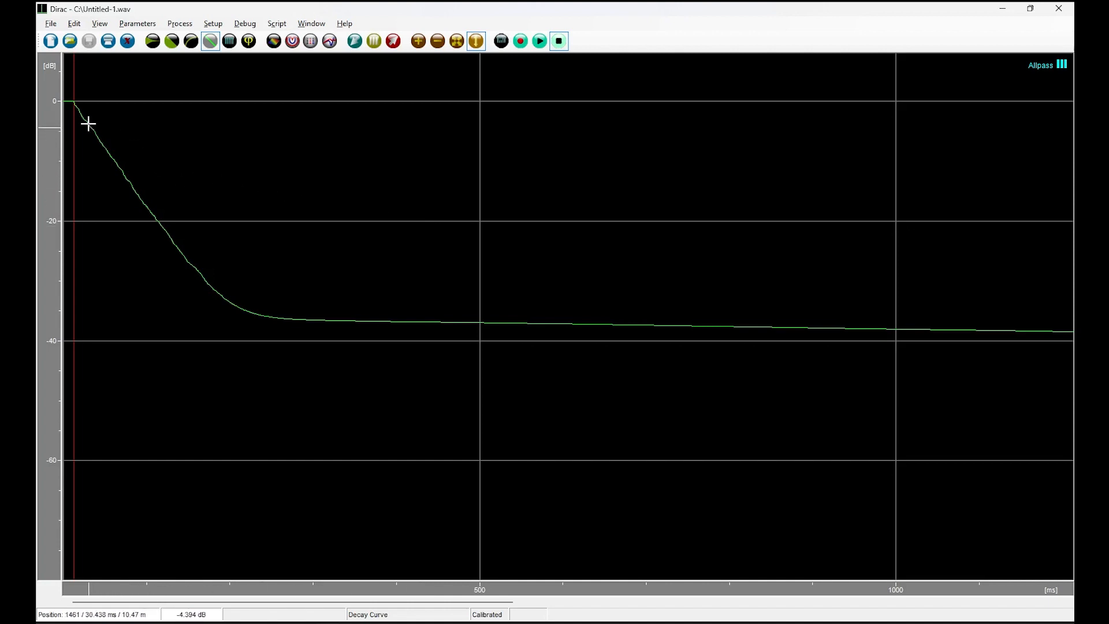
pyautogui.moveTo(92, 128); pyautogui.dragTo(247, 310)
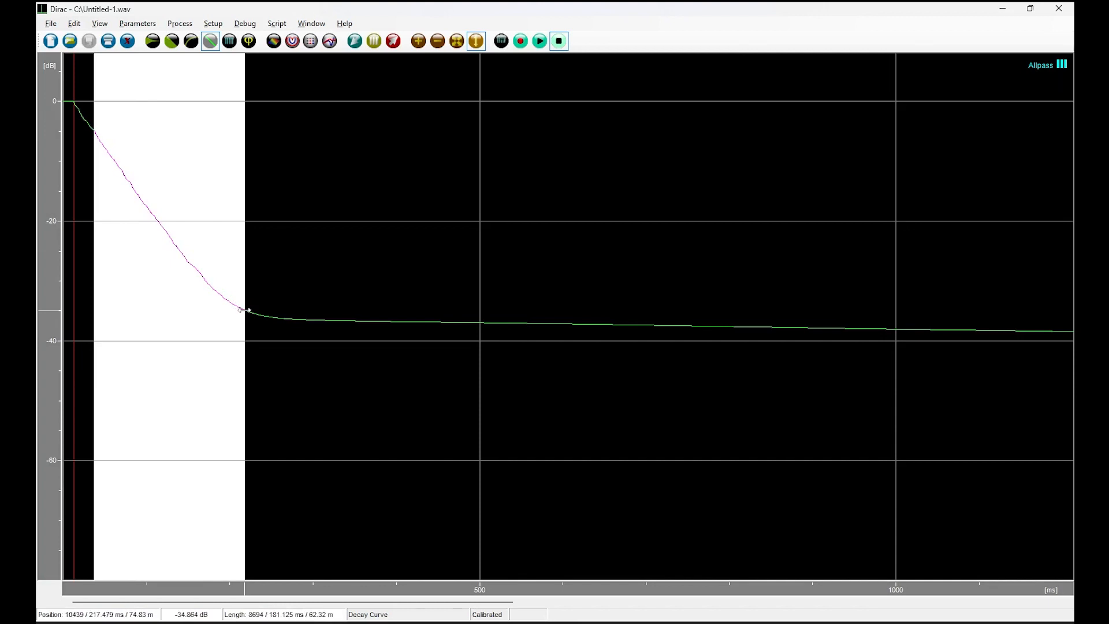
pyautogui.moveTo(245, 310); pyautogui.dragTo(182, 252)
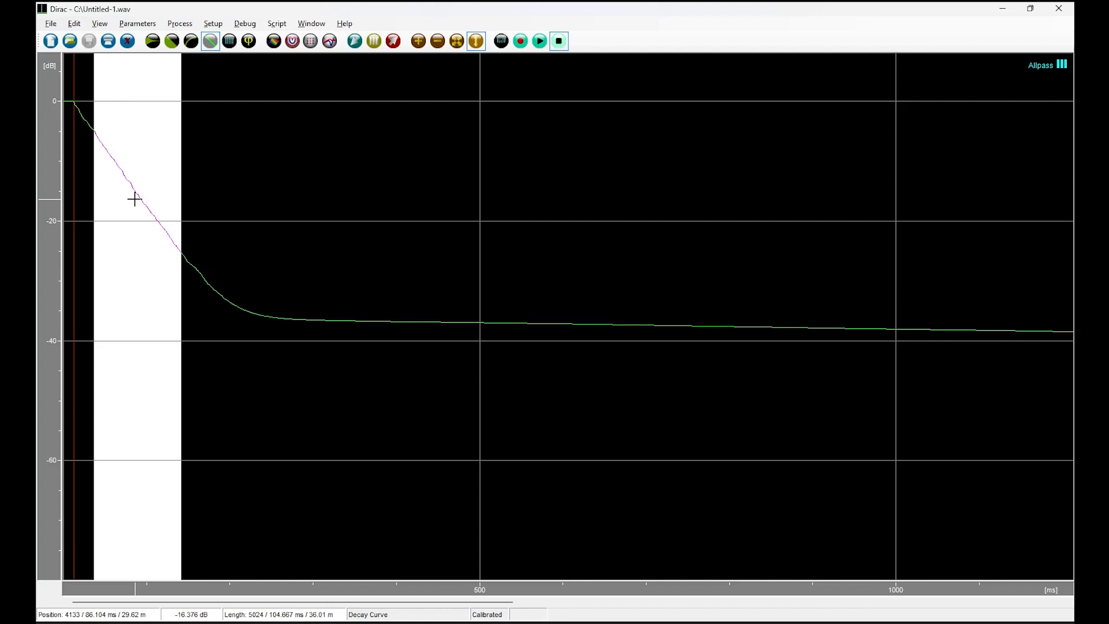
# Examine the slope and DT60 values in the Info window for the selected decay section, then close it.
pyautogui.click(98, 25)
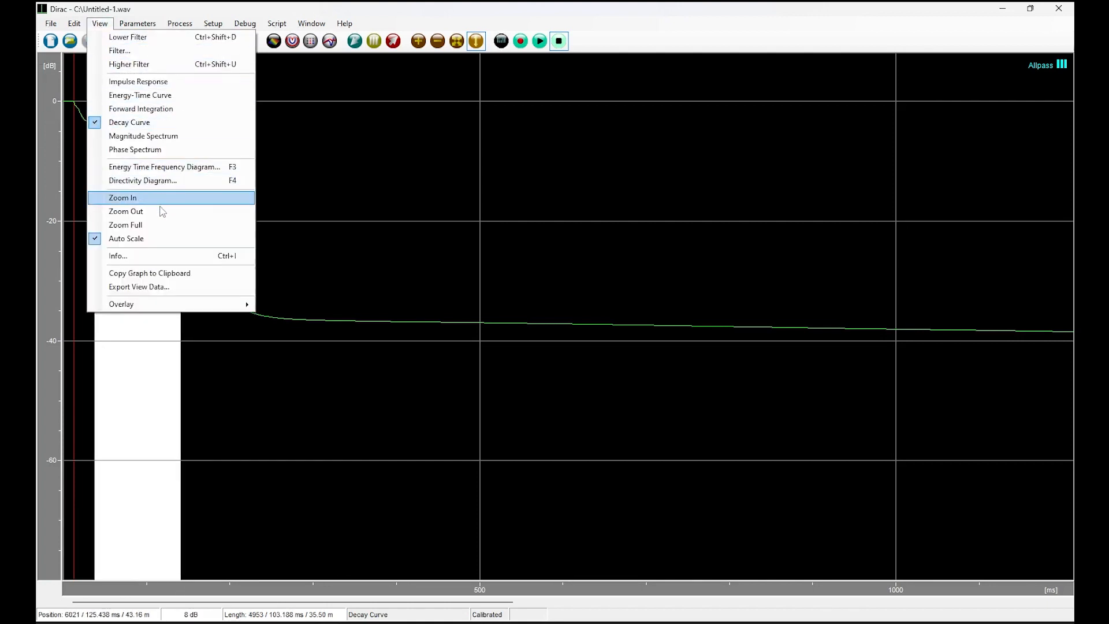
pyautogui.click(152, 256)
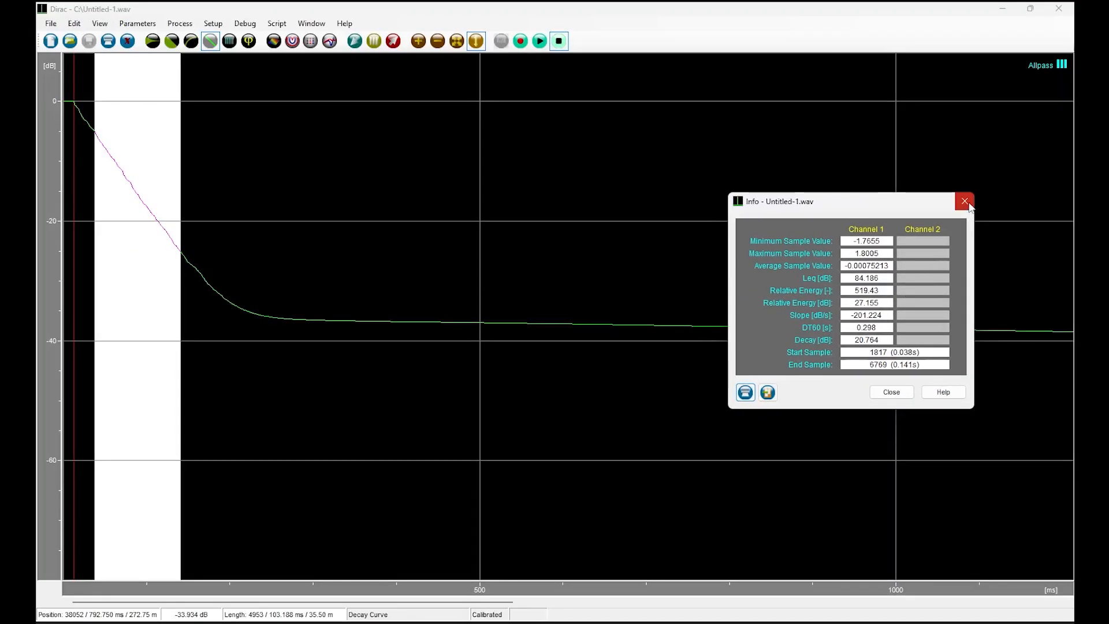
pyautogui.click(952, 150)
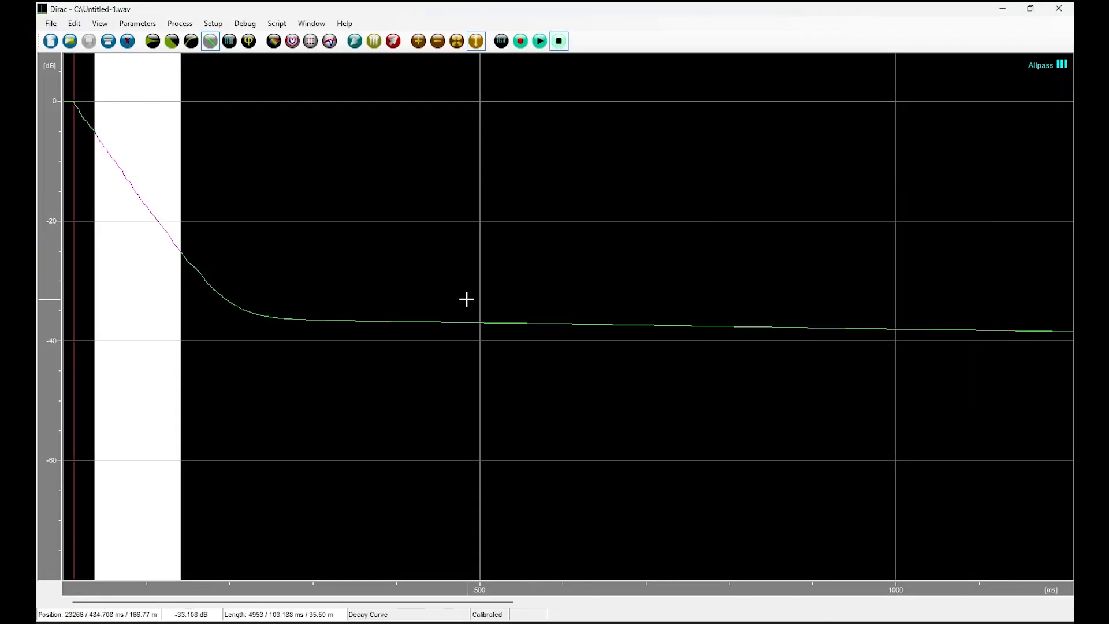
# Filter the impulse response to the 1000 Hz octave band and display its Energy-Time Curve.
pyautogui.click(374, 41)
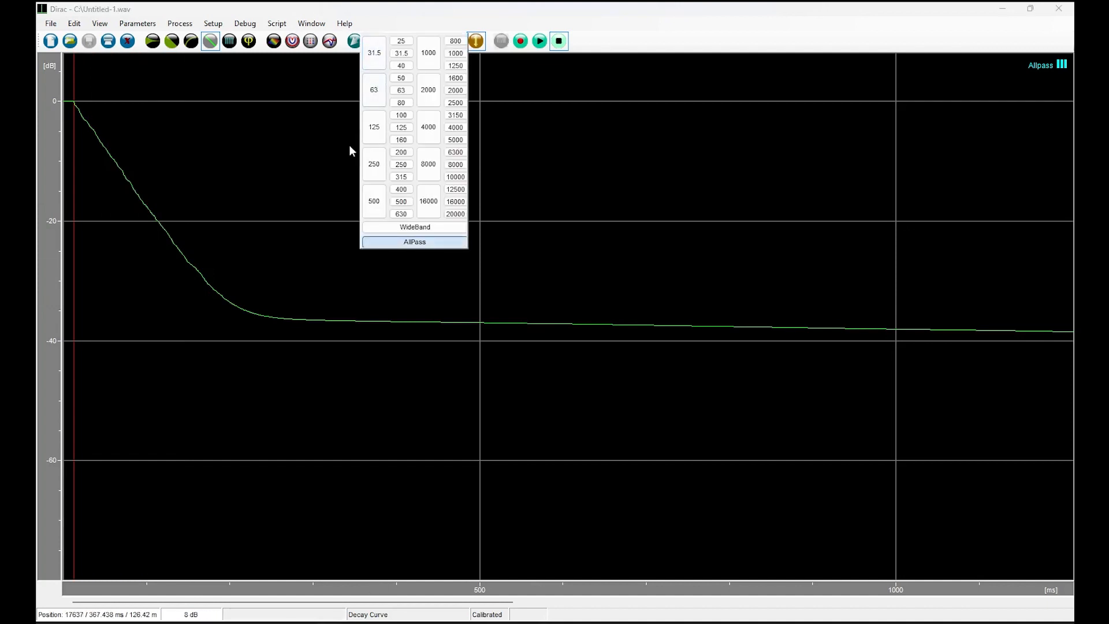
pyautogui.click(428, 53)
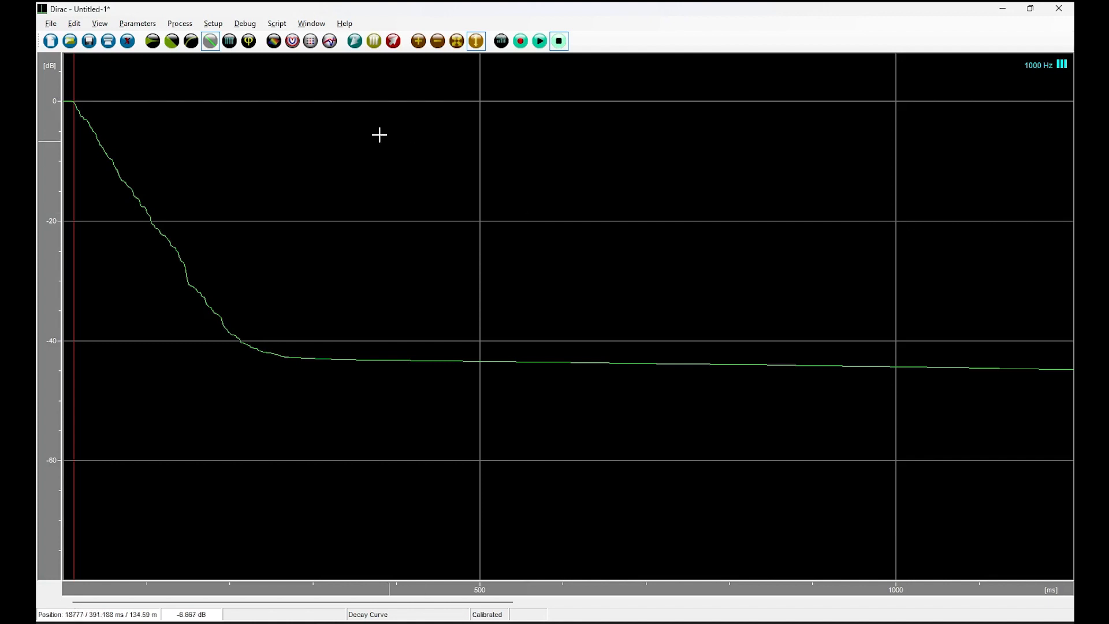
pyautogui.click(172, 41)
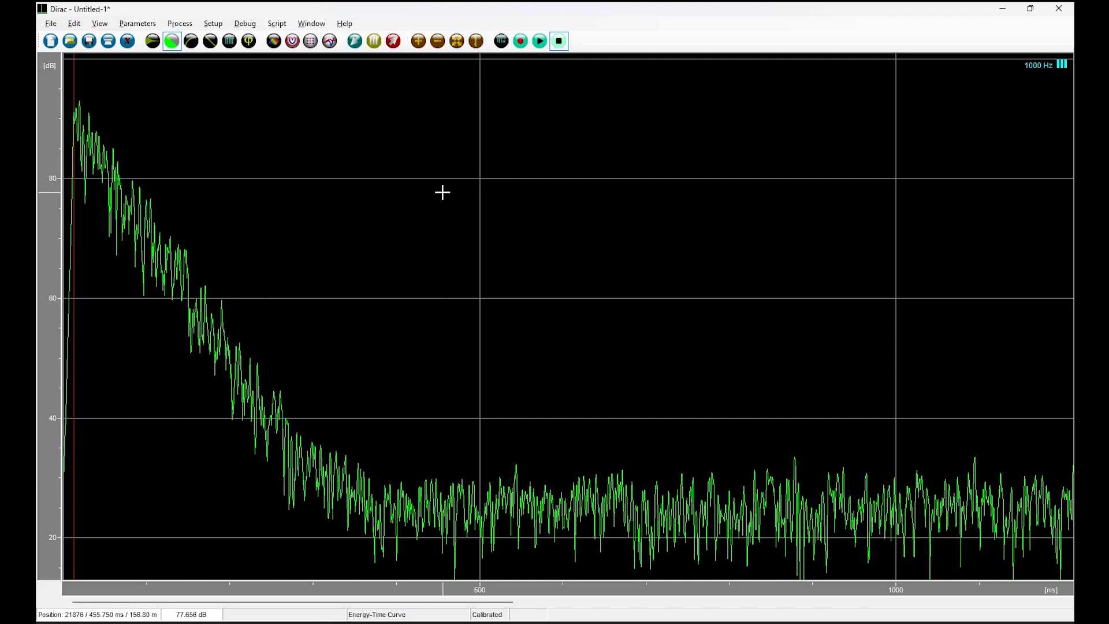
# Compare the Energy-Time Curves of the filtered octave bands from 500 Hz up to 16000 Hz.
pyautogui.click(395, 45)
pyautogui.click(355, 46)
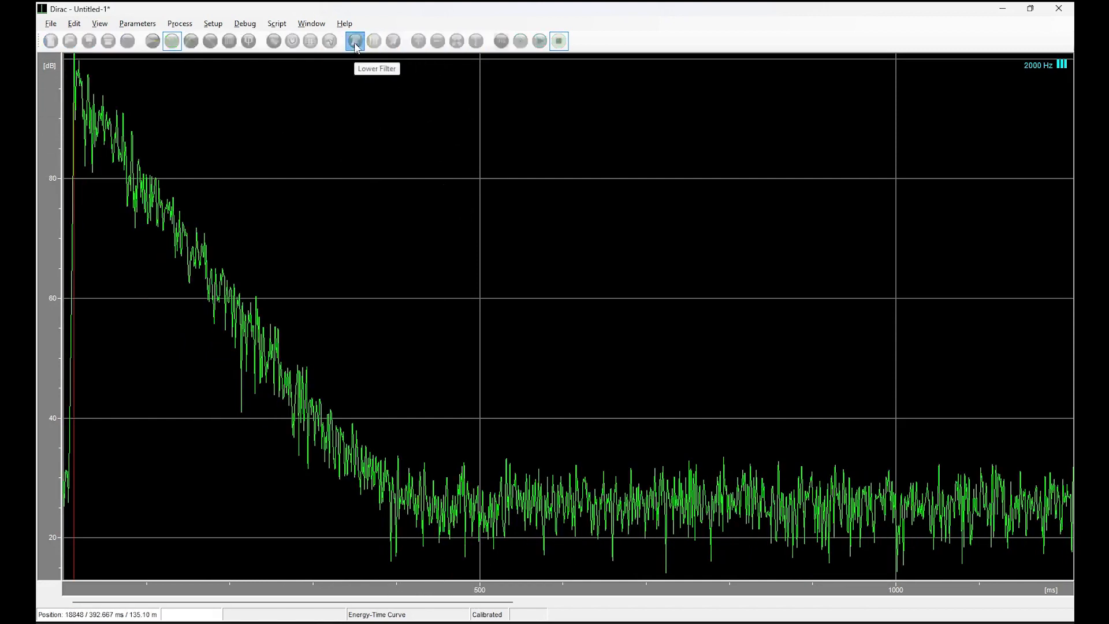
pyautogui.click(356, 46)
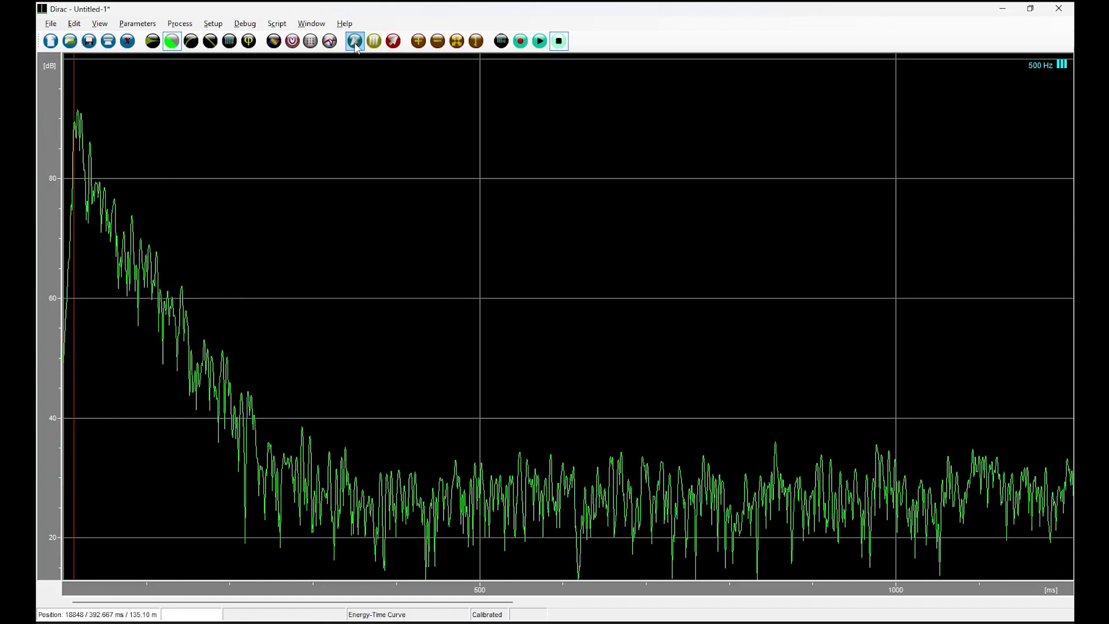
pyautogui.click(392, 43)
pyautogui.click(393, 42)
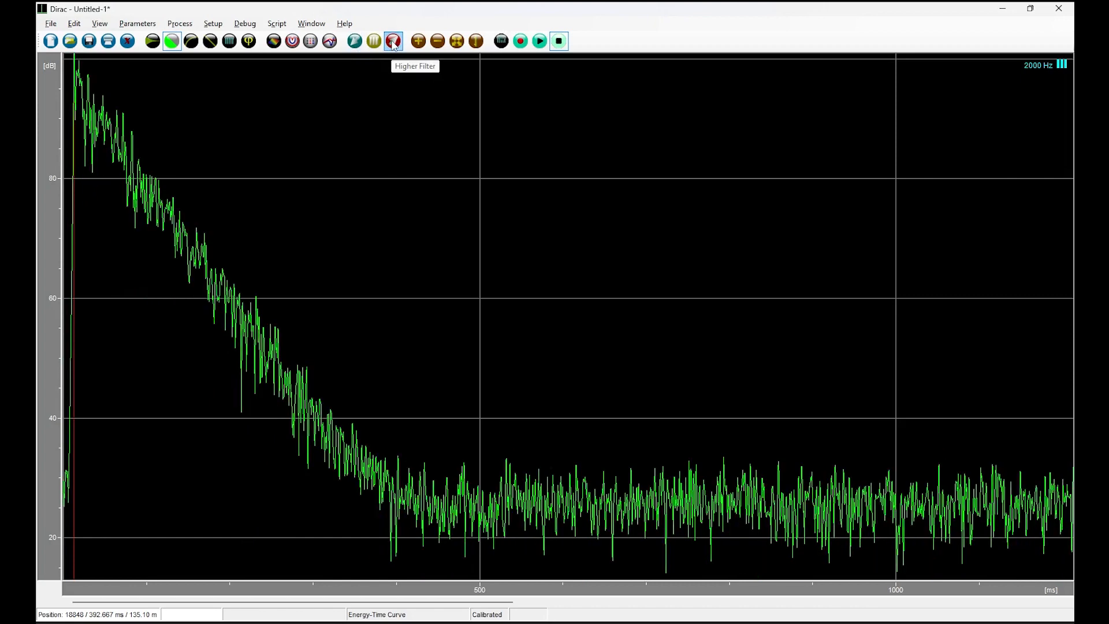
pyautogui.click(393, 43)
pyautogui.click(392, 42)
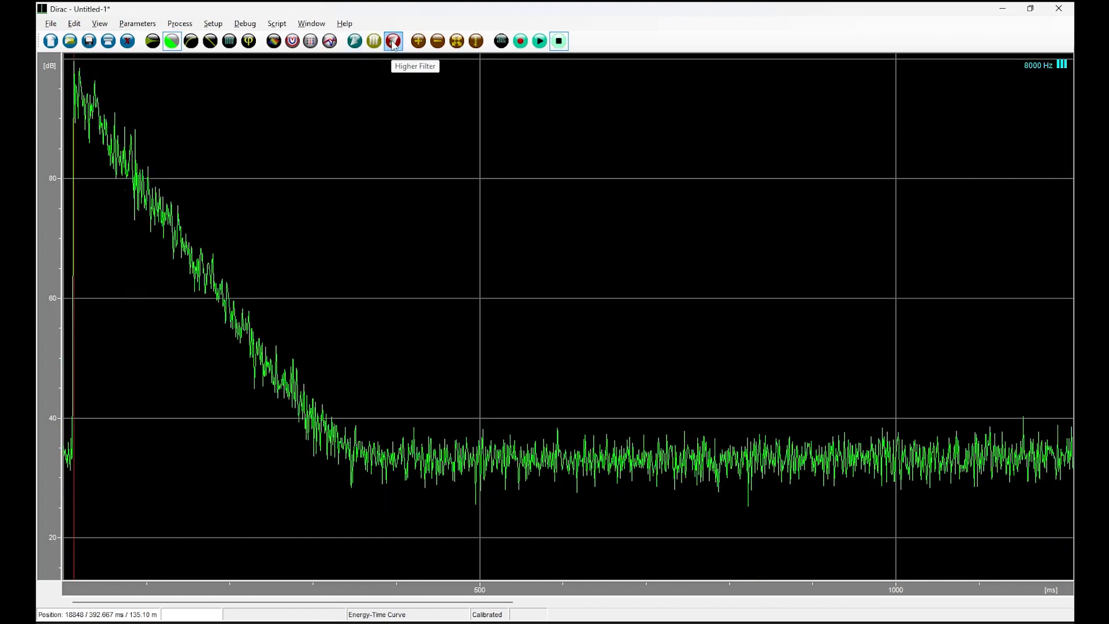
pyautogui.click(393, 43)
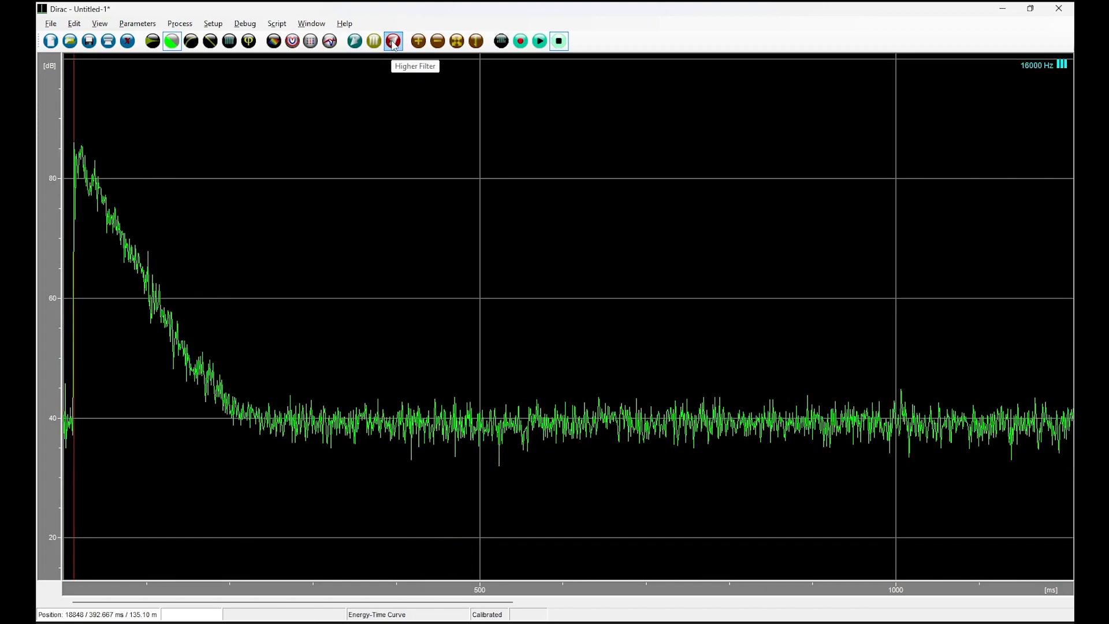
# Examine the Energy-Time Curves from the 16000 Hz octave band down to the 125 Hz band, and return to 1000 Hz.
pyautogui.click(353, 43)
pyautogui.click(352, 43)
pyautogui.click(352, 42)
pyautogui.click(353, 43)
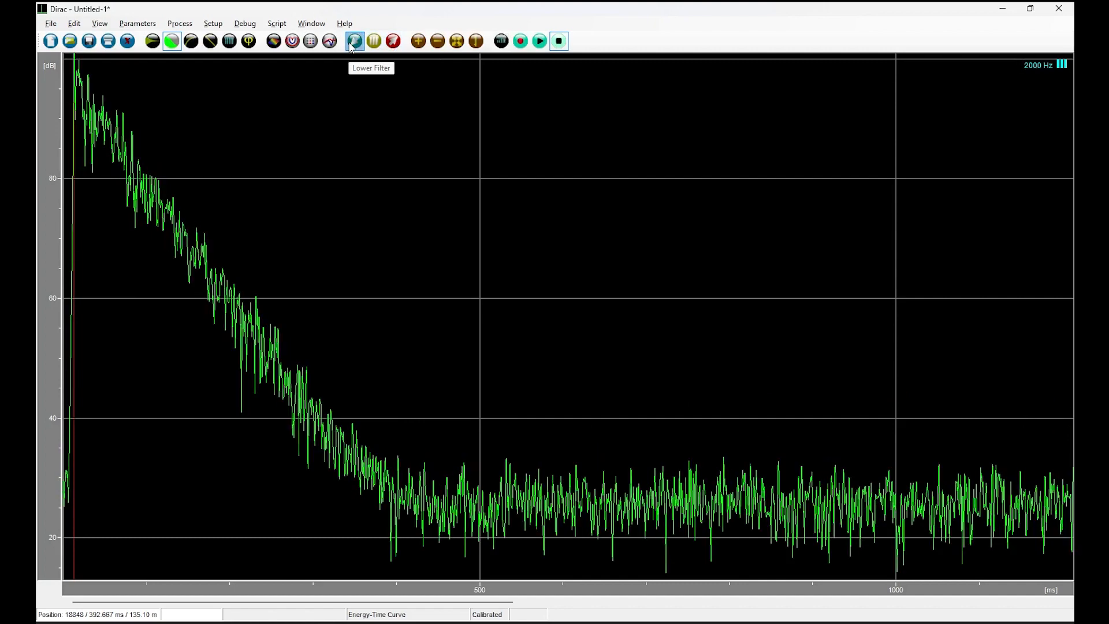
pyautogui.click(352, 43)
pyautogui.click(352, 43)
pyautogui.click(352, 43)
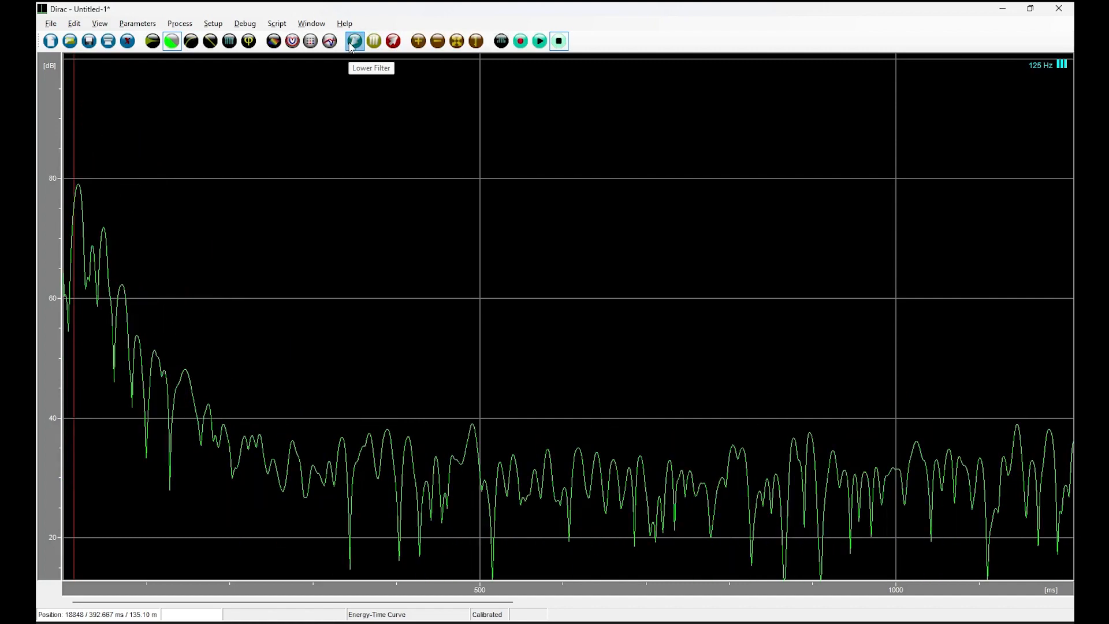
pyautogui.click(353, 43)
pyautogui.click(393, 43)
pyautogui.click(393, 43)
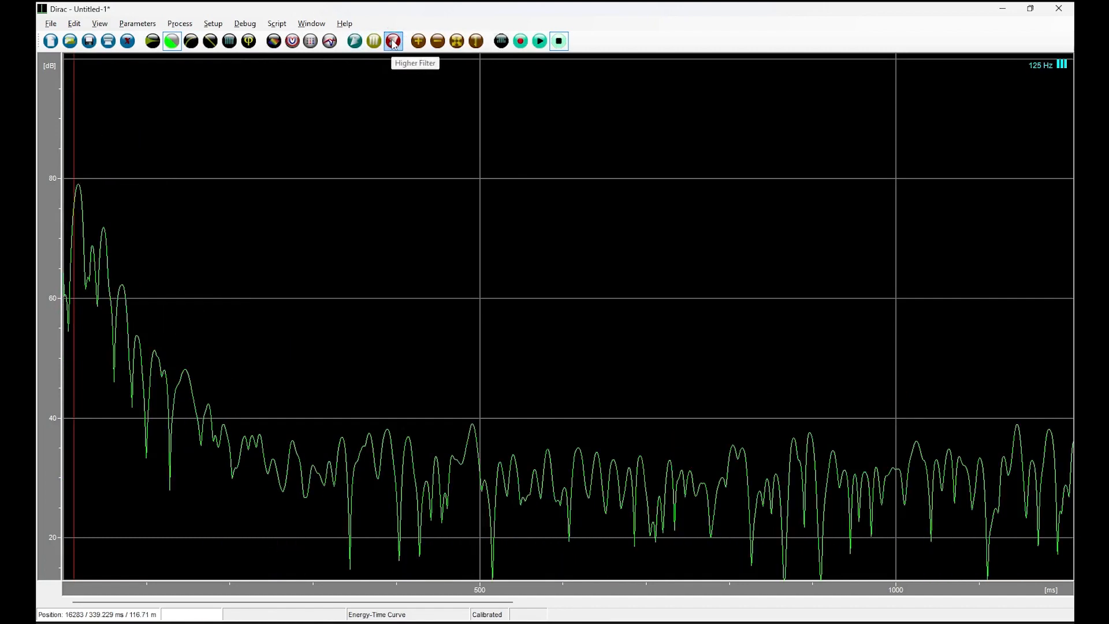
pyautogui.click(393, 43)
pyautogui.click(393, 43)
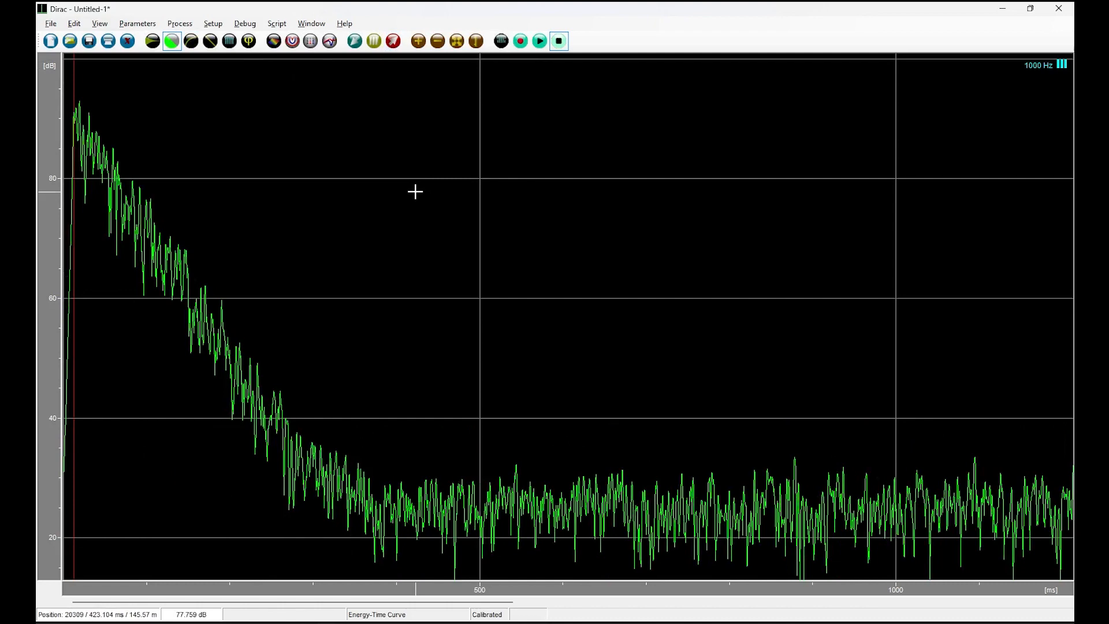
# Open a Parameters window for the impulse response and set its graph to Impulse response to noise ratio (INR) in full octaves.
pyautogui.click(329, 41)
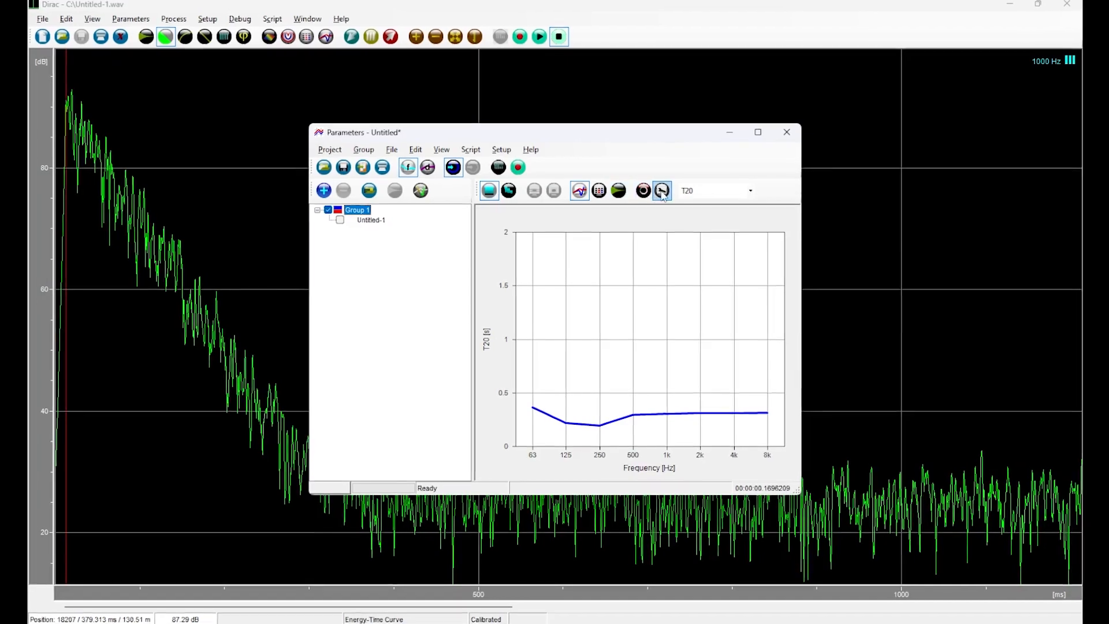
pyautogui.click(662, 190)
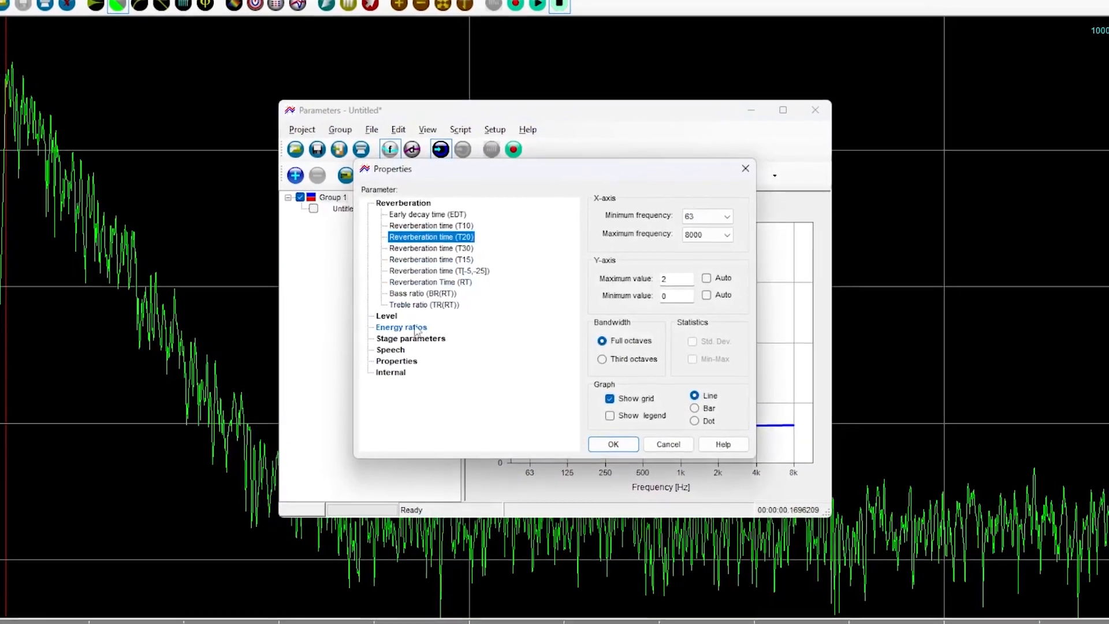
pyautogui.click(395, 316)
pyautogui.doubleClick(383, 318)
pyautogui.click(408, 329)
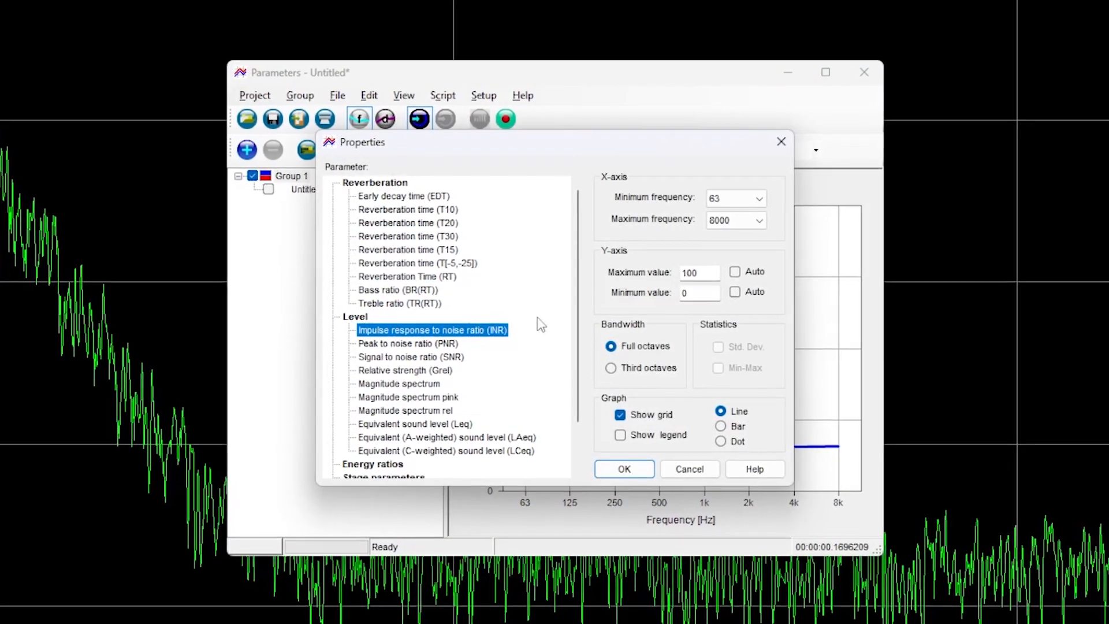
pyautogui.click(614, 348)
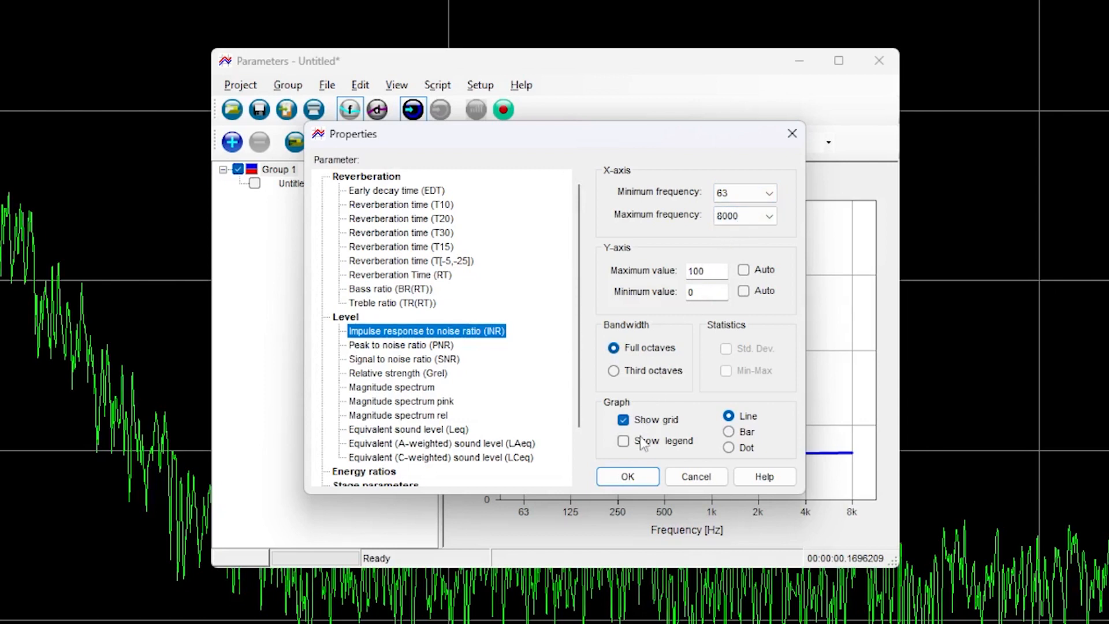
pyautogui.click(613, 478)
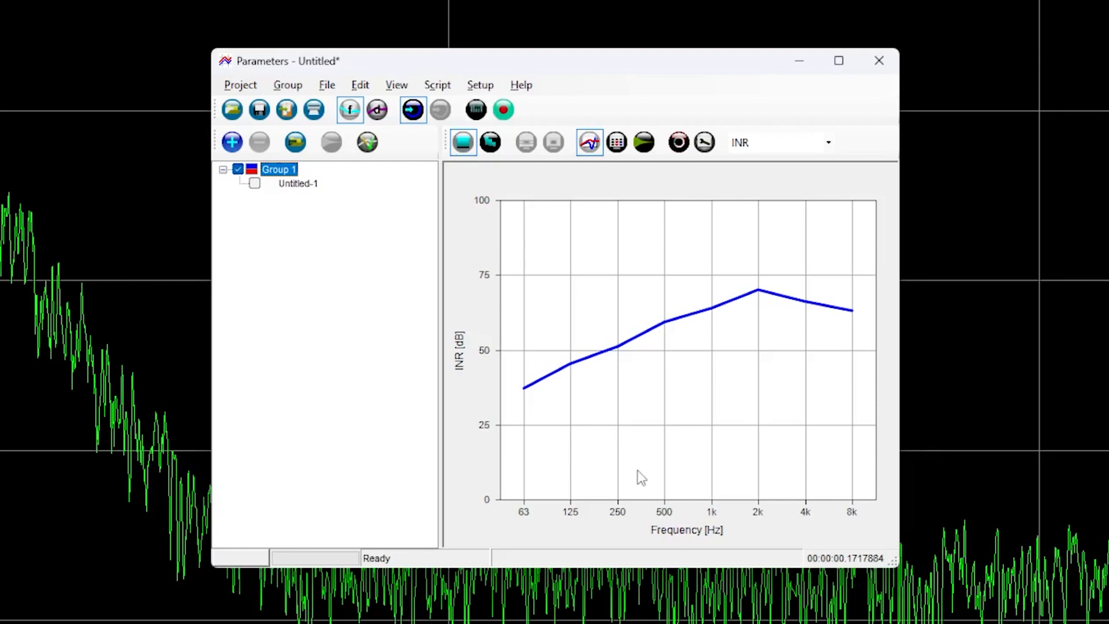
# Examine the INR values as a table in full-octave and third-octave bands, and return to the full-octave graph.
pyautogui.click(617, 143)
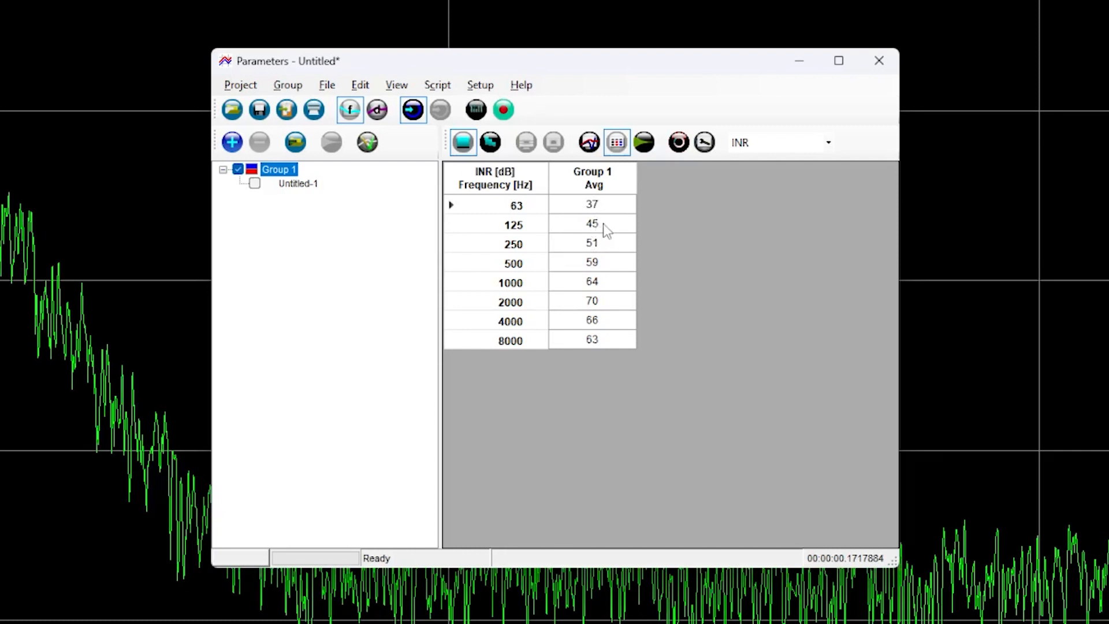
pyautogui.click(491, 144)
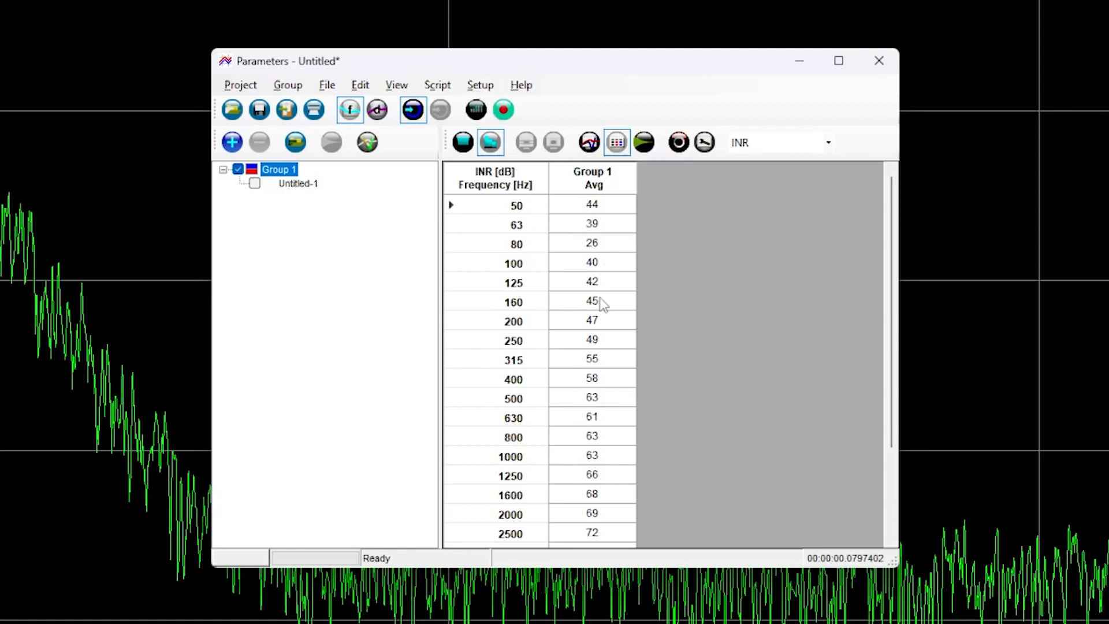
pyautogui.press('Tab')
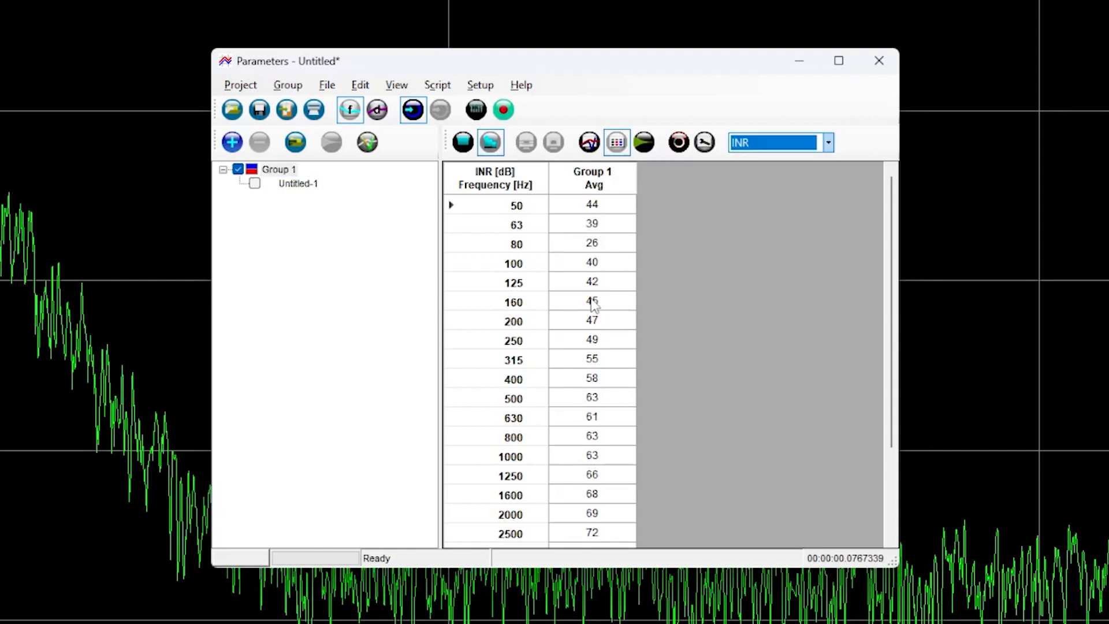
pyautogui.click(465, 145)
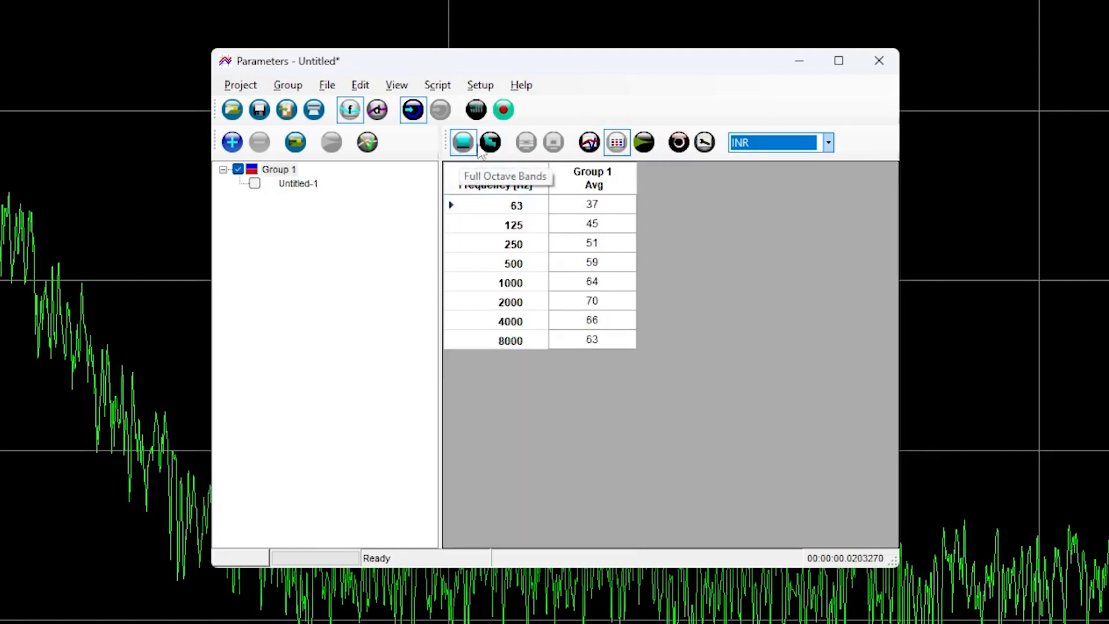
pyautogui.click(590, 145)
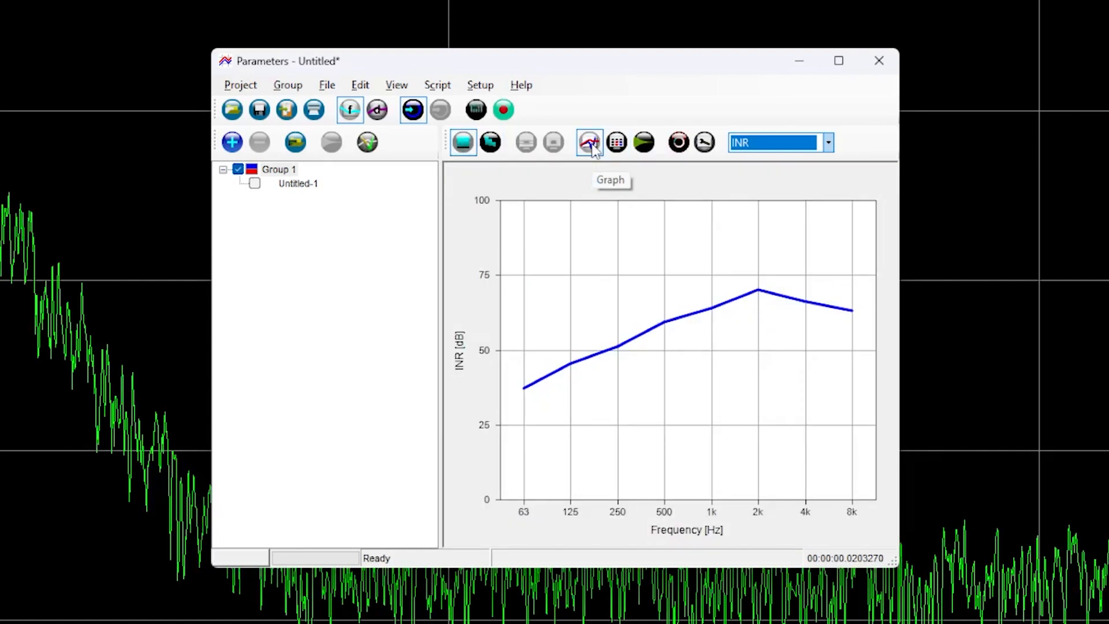
# Switch the parameter graph to T20 and open a second Parameters window showing the INR graph.
pyautogui.click(828, 143)
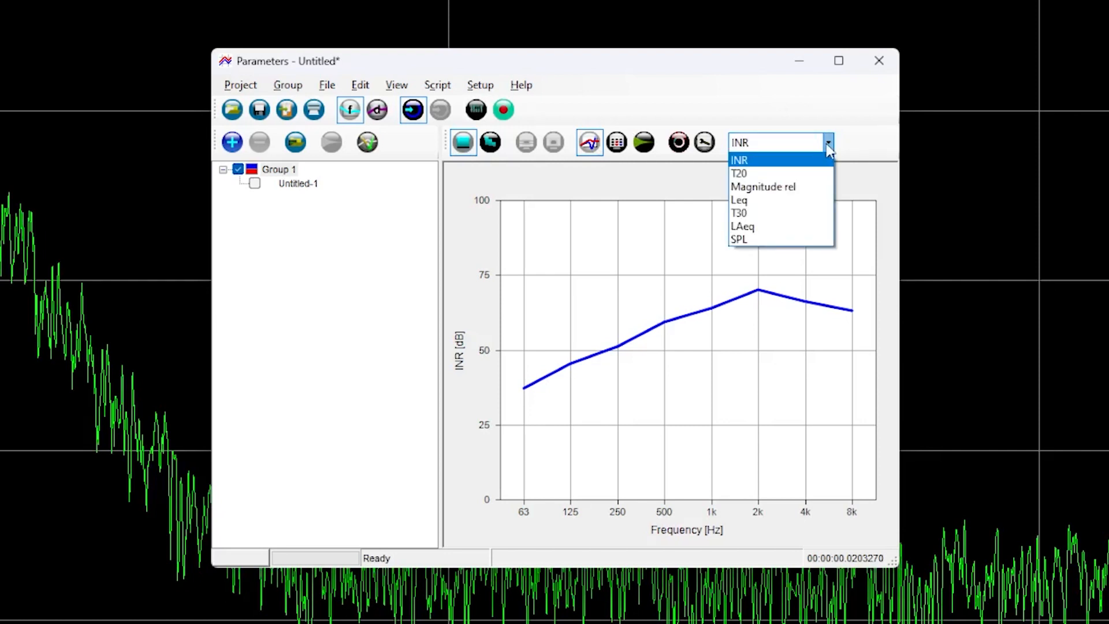
pyautogui.click(768, 173)
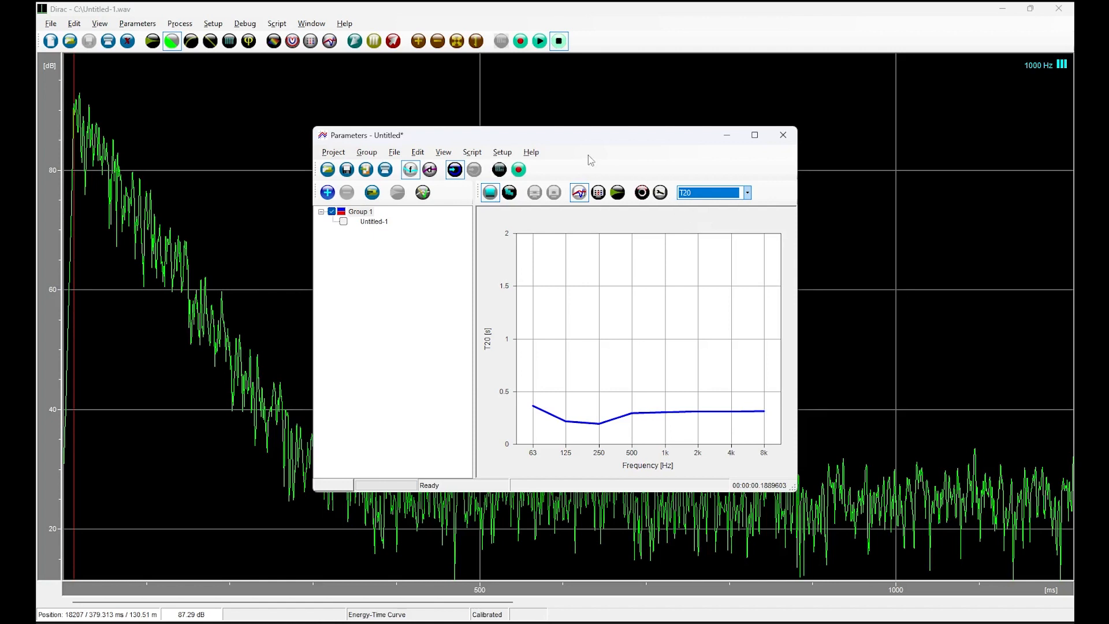
pyautogui.click(330, 41)
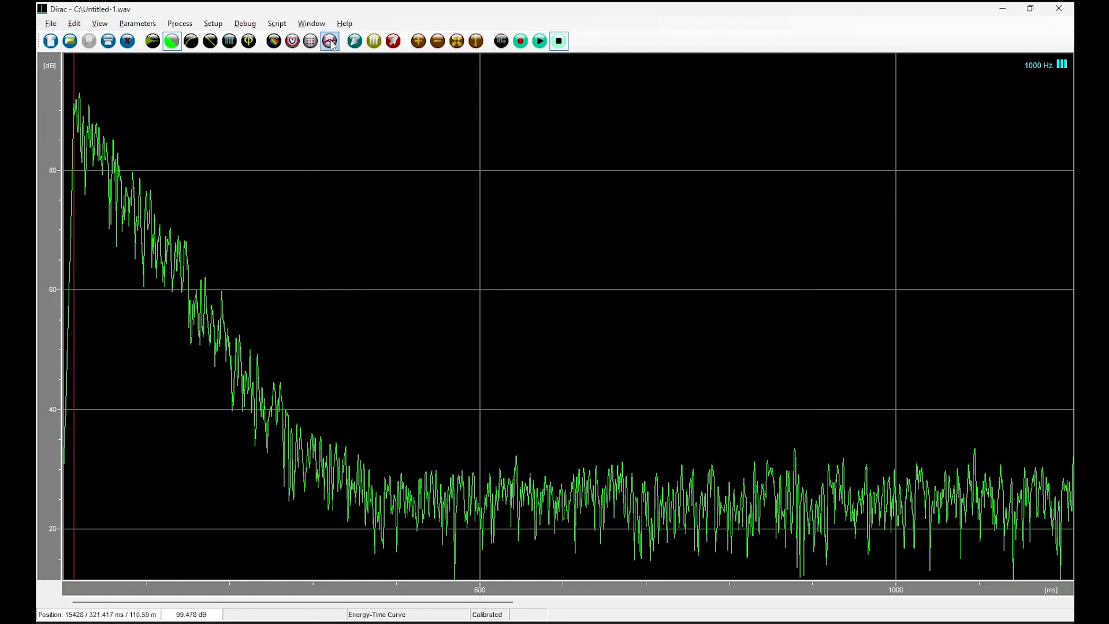
pyautogui.click(329, 41)
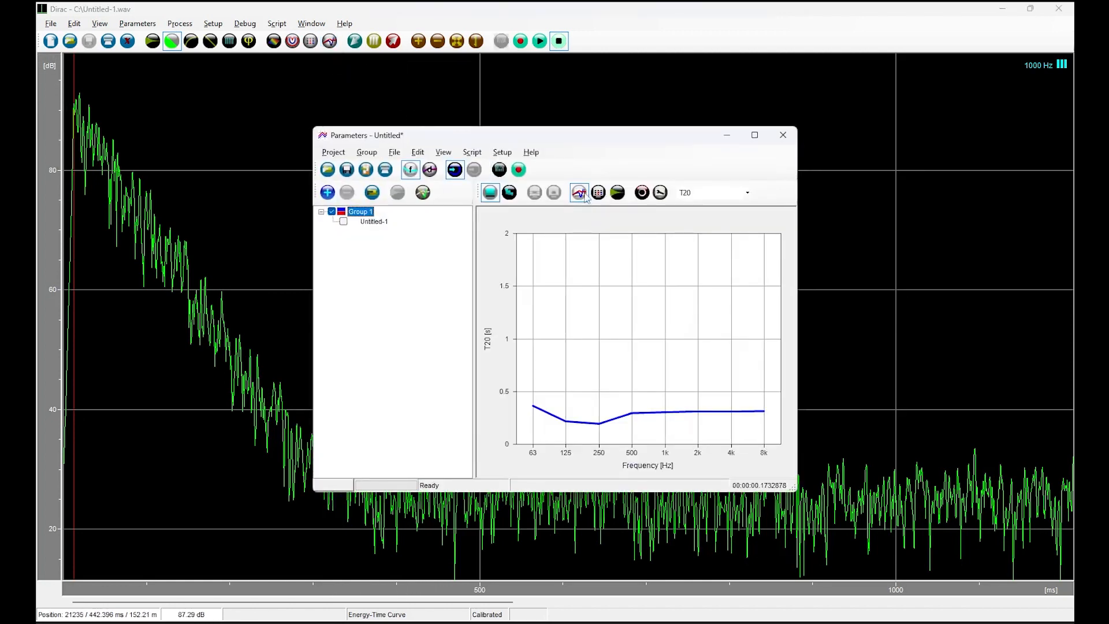
pyautogui.click(706, 194)
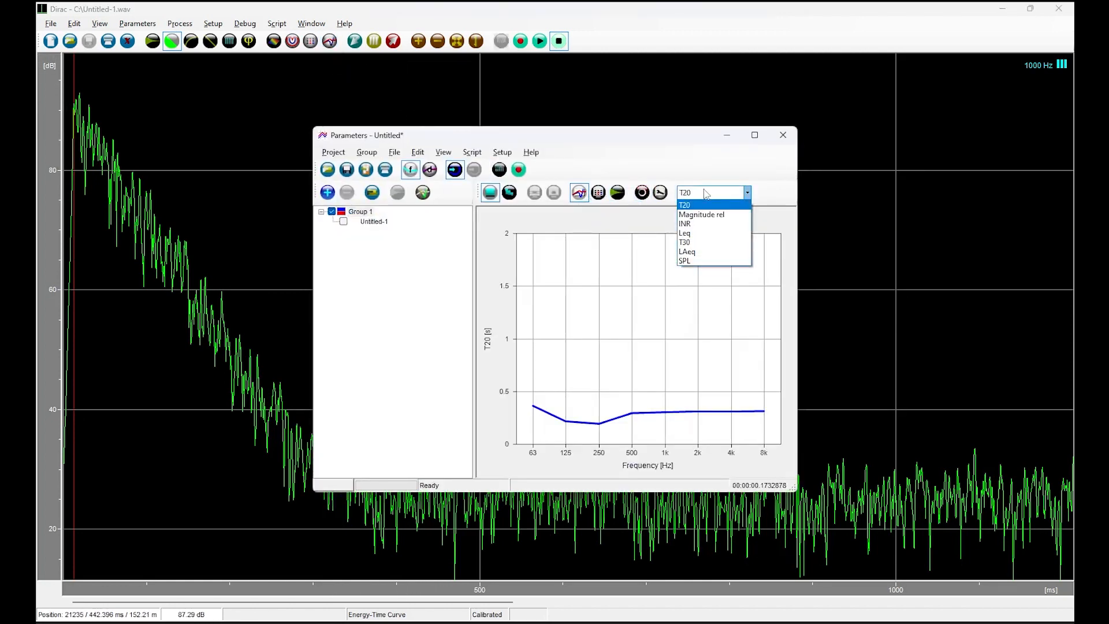
pyautogui.click(703, 226)
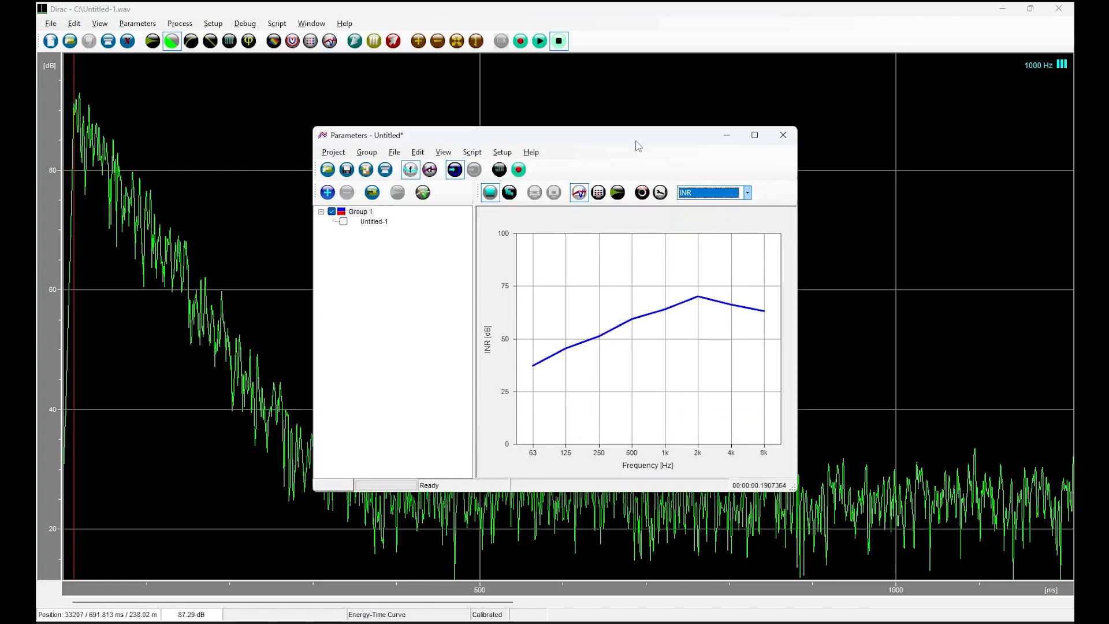
# Arrange the two Parameters windows side by side, with the INR graph to the left of the T20 graph.
pyautogui.moveTo(636, 140); pyautogui.dragTo(387, 127)
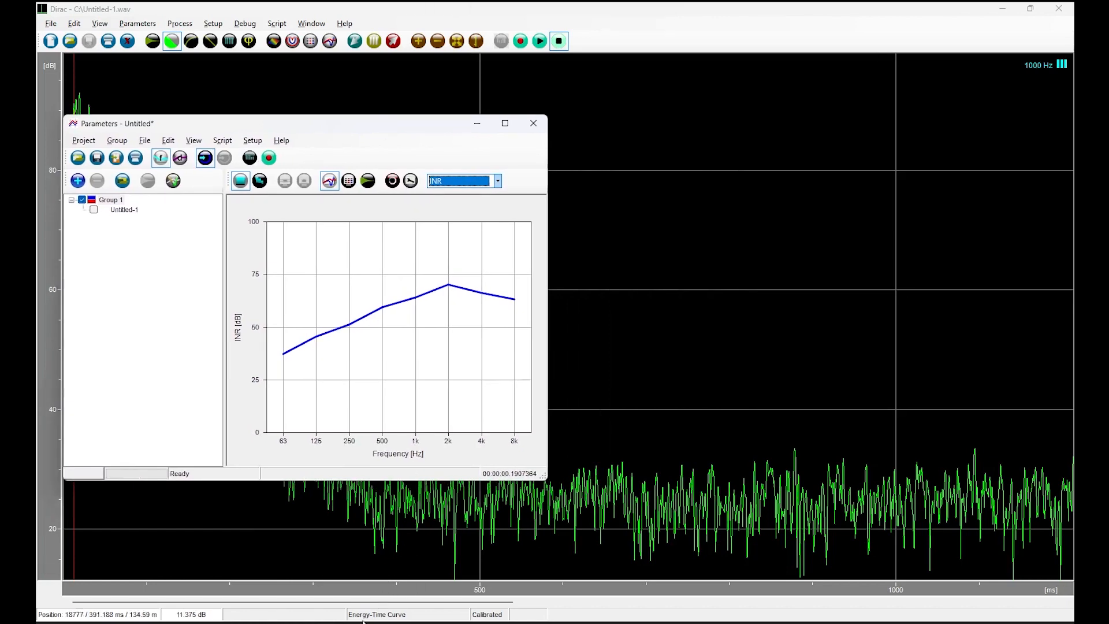
pyautogui.click(341, 580)
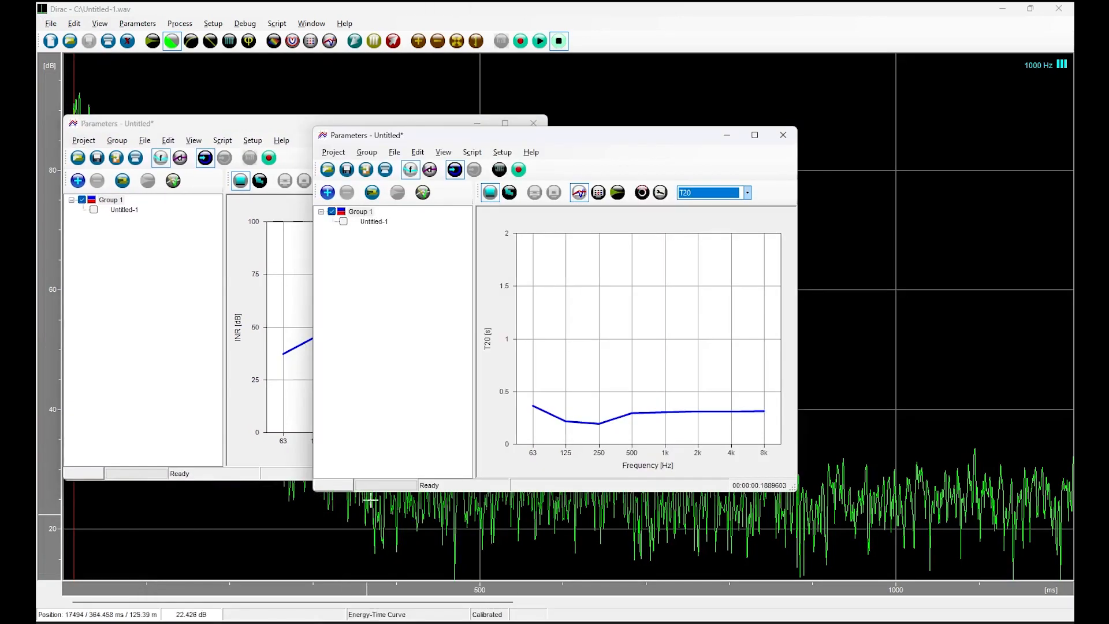
pyautogui.moveTo(584, 139); pyautogui.dragTo(827, 129)
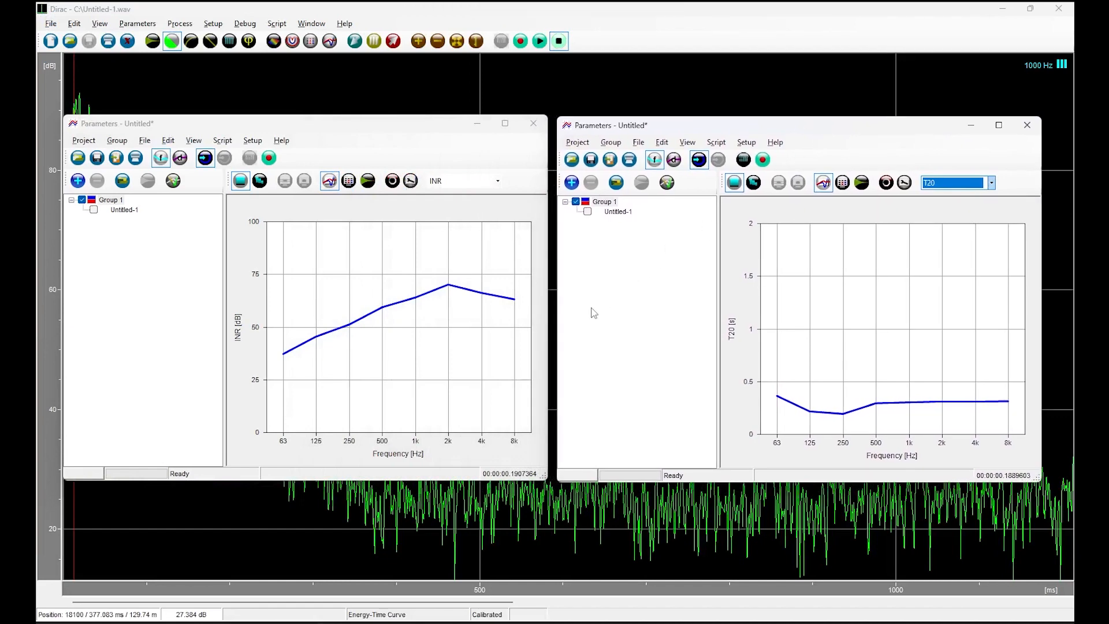